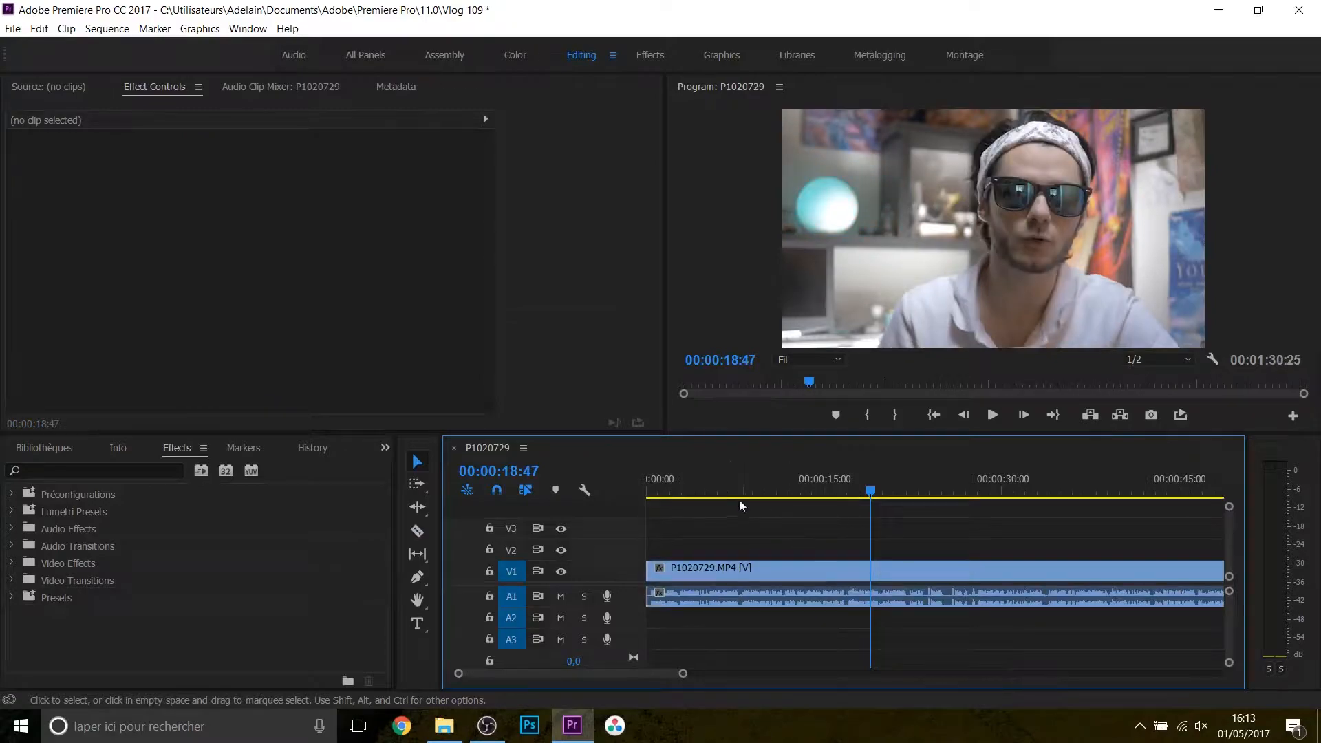
Split the P1020729.MP4 clip on V1 between the 5 and 10 second marks and select its first part
{"action": "left_click_drag", "start_coordinate": [729, 490], "coordinate": [647, 490]}
{"action": "key", "text": "="}
{"action": "key", "text": "="}
{"action": "key", "text": "="}
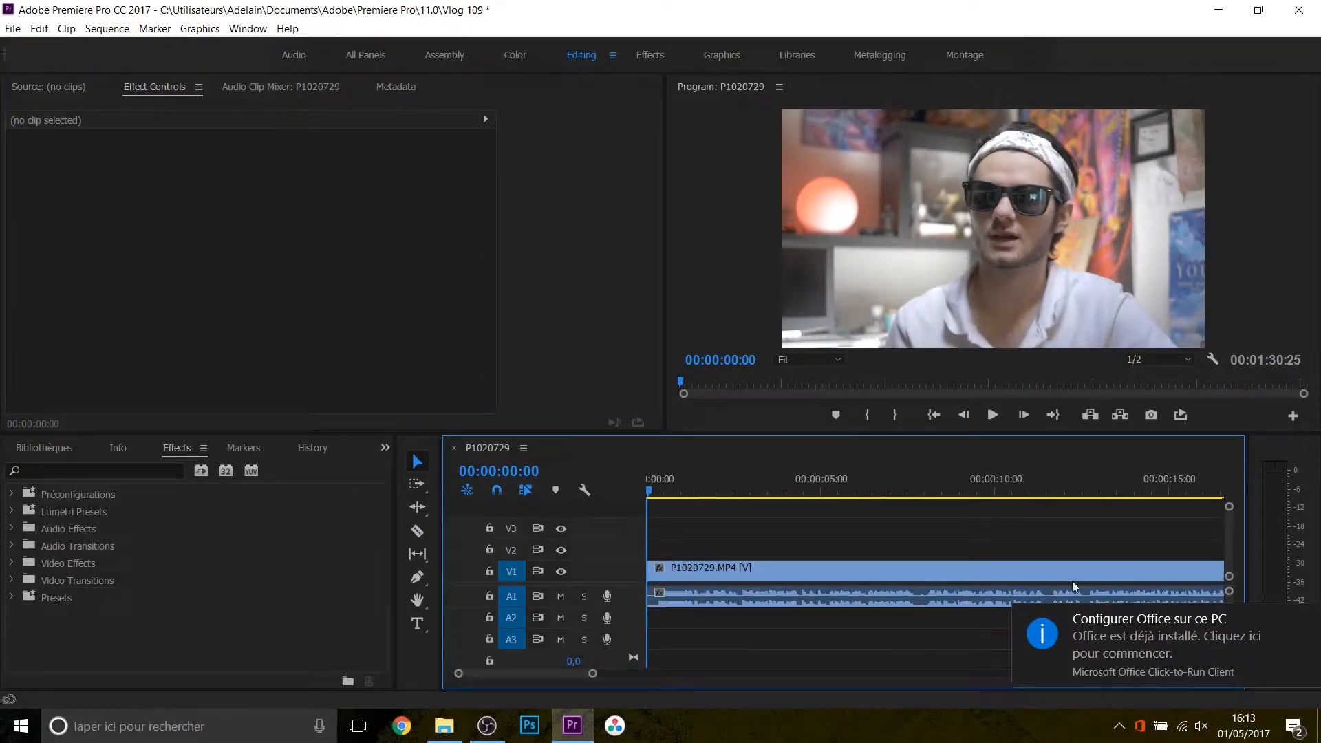
{"action": "left_click_drag", "start_coordinate": [664, 494], "coordinate": [719, 494]}
{"action": "left_click", "coordinate": [919, 494]}
{"action": "key", "text": "c"}
{"action": "left_click", "coordinate": [919, 569]}
{"action": "key", "text": "v"}
{"action": "left_click", "coordinate": [853, 571]}
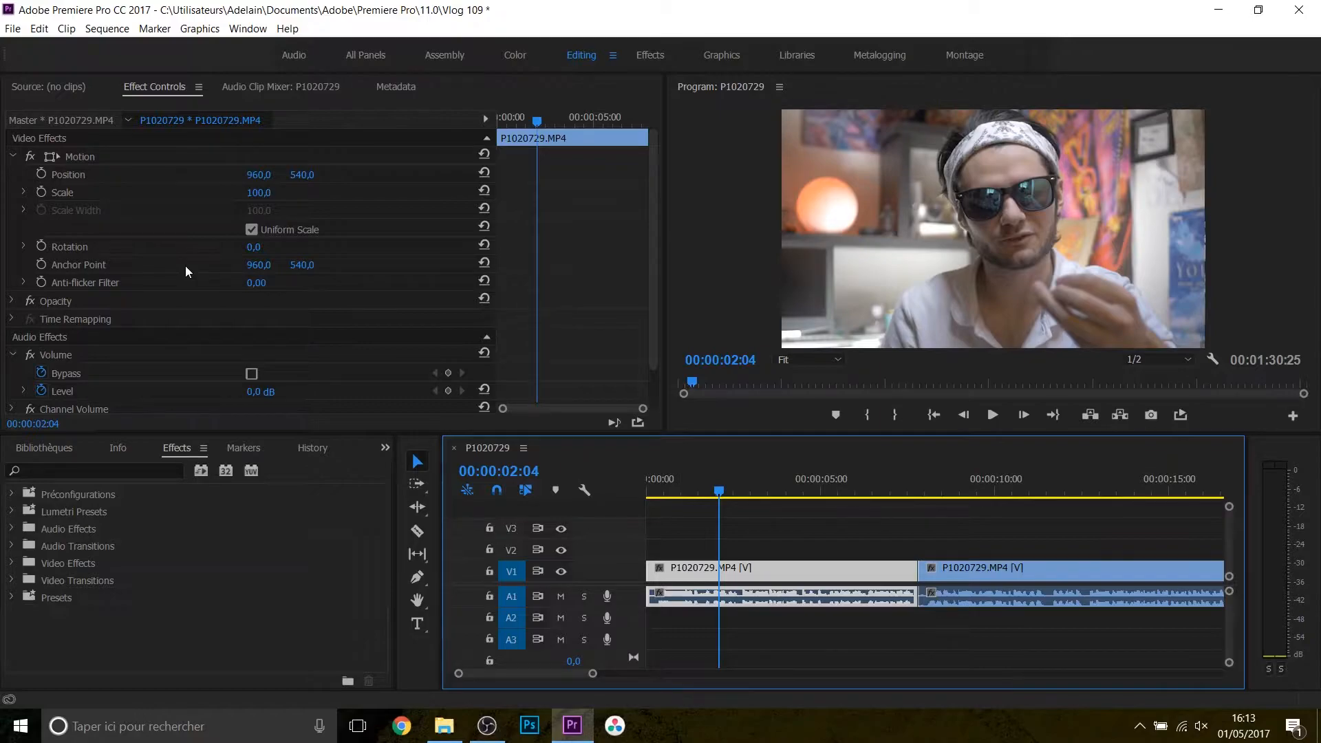
Widen the keyframe area of the effect controls and place the playhead at 00:00:00:08
{"action": "left_click_drag", "start_coordinate": [497, 133], "coordinate": [400, 135]}
{"action": "left_click_drag", "start_coordinate": [419, 121], "coordinate": [497, 137]}
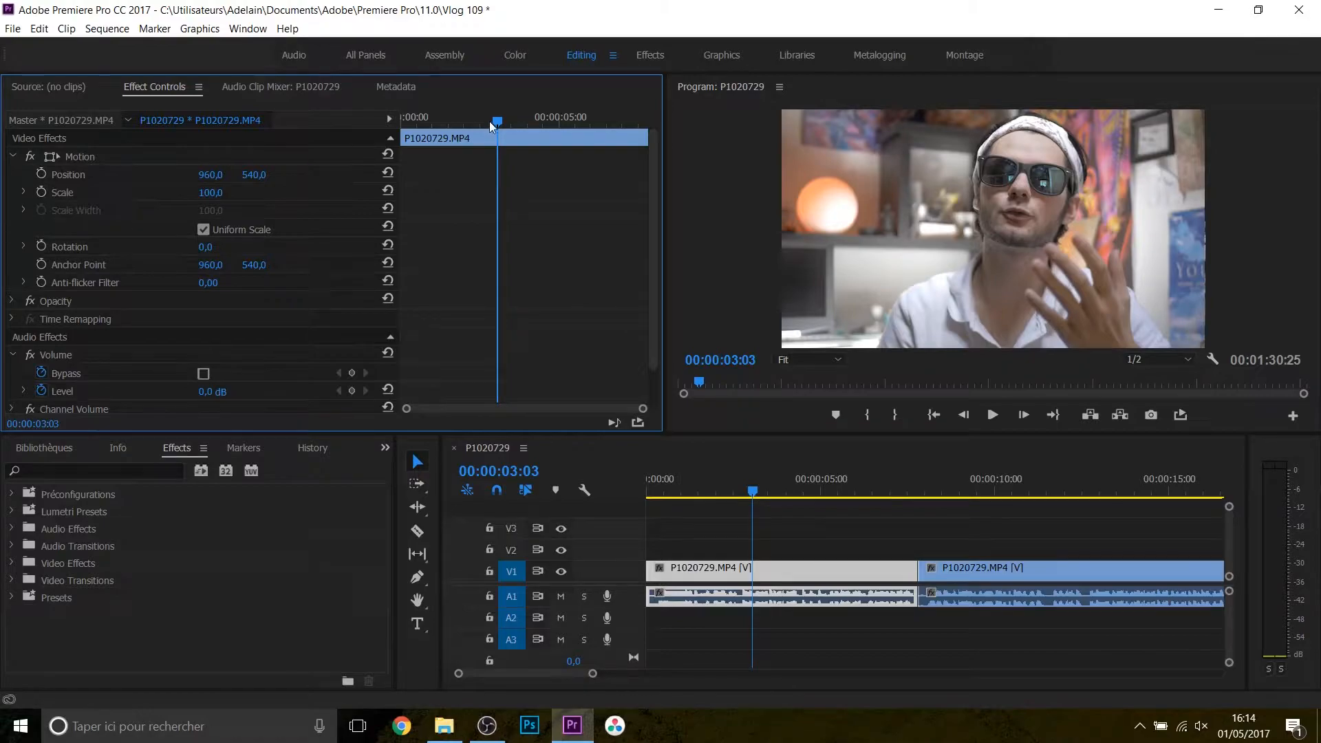
{"action": "left_click_drag", "start_coordinate": [489, 121], "coordinate": [402, 139]}
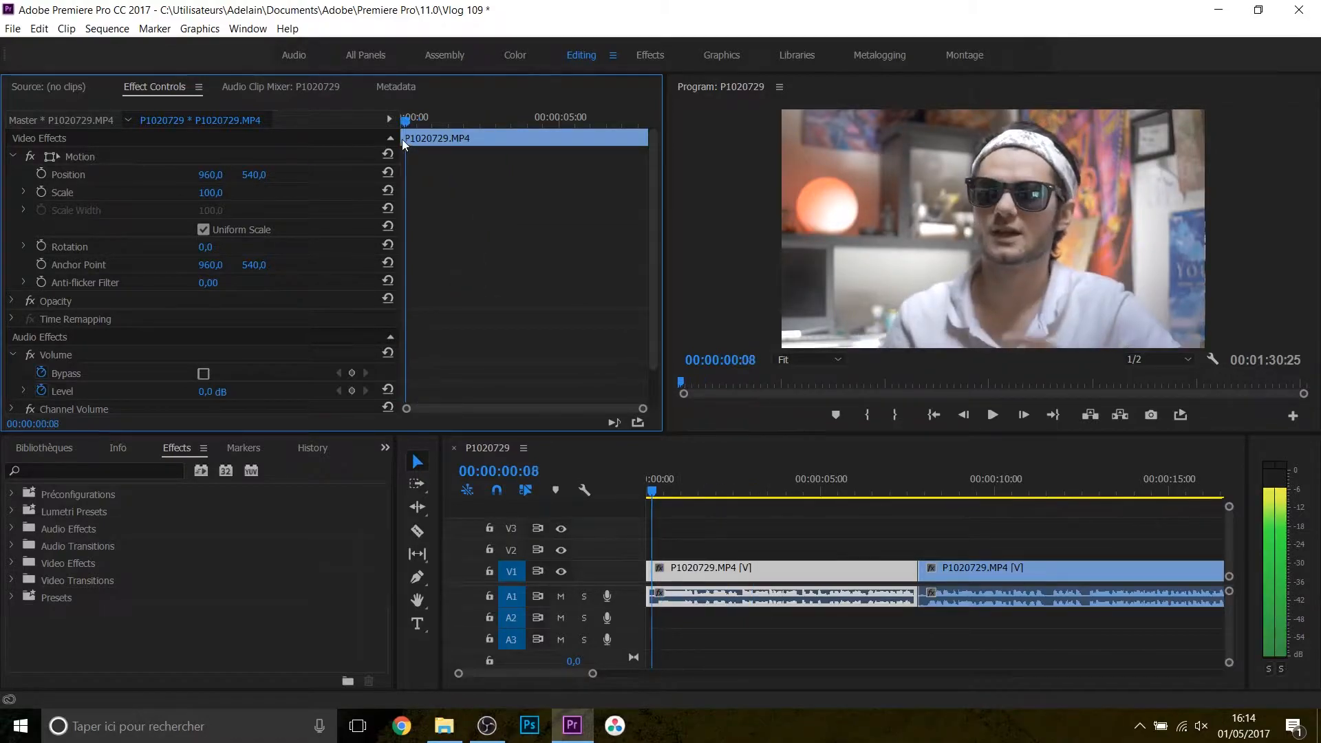
Keyframe the clip's volume Level at 0 dB at 00:00:00:08 and 3.6 dB at 00:00:01:34
{"action": "scroll", "coordinate": [148, 259], "scroll_direction": "down", "scroll_amount": 2}
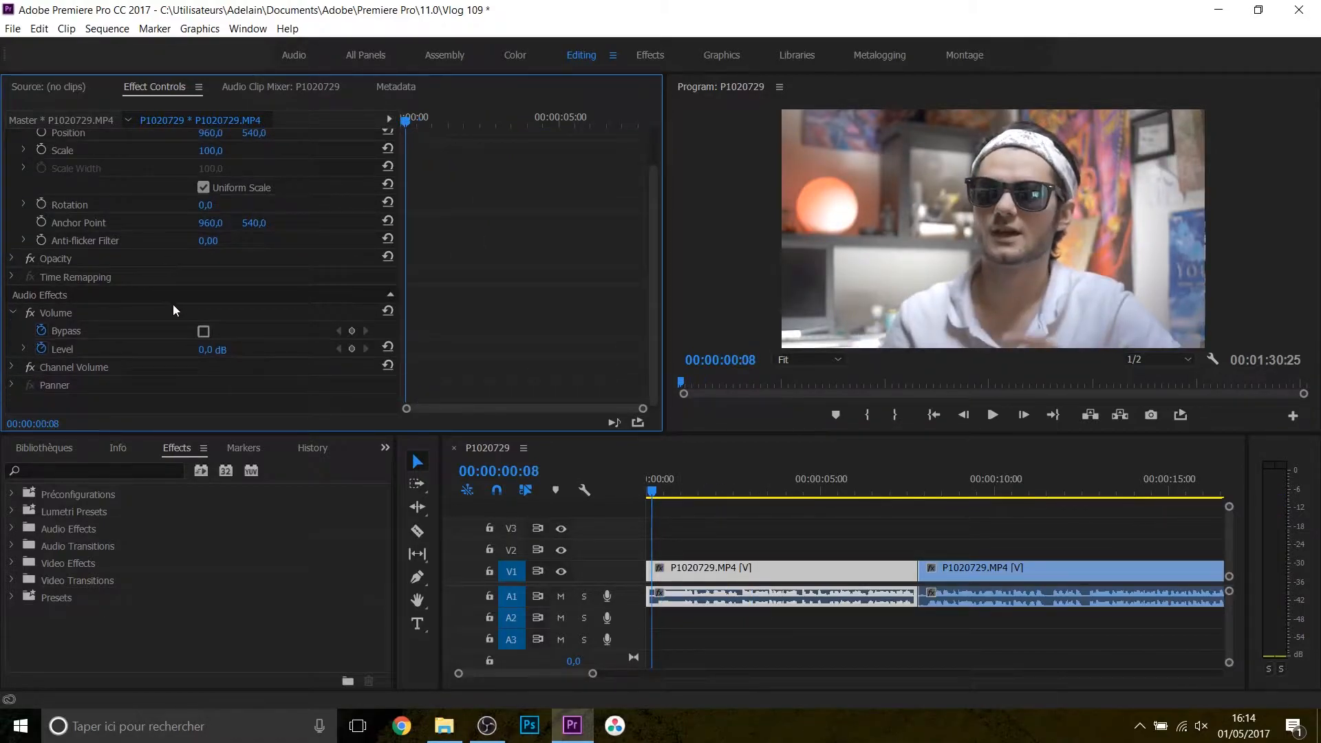
{"action": "scroll", "coordinate": [171, 303], "scroll_direction": "up", "scroll_amount": 2}
{"action": "scroll", "coordinate": [171, 302], "scroll_direction": "down", "scroll_amount": 2}
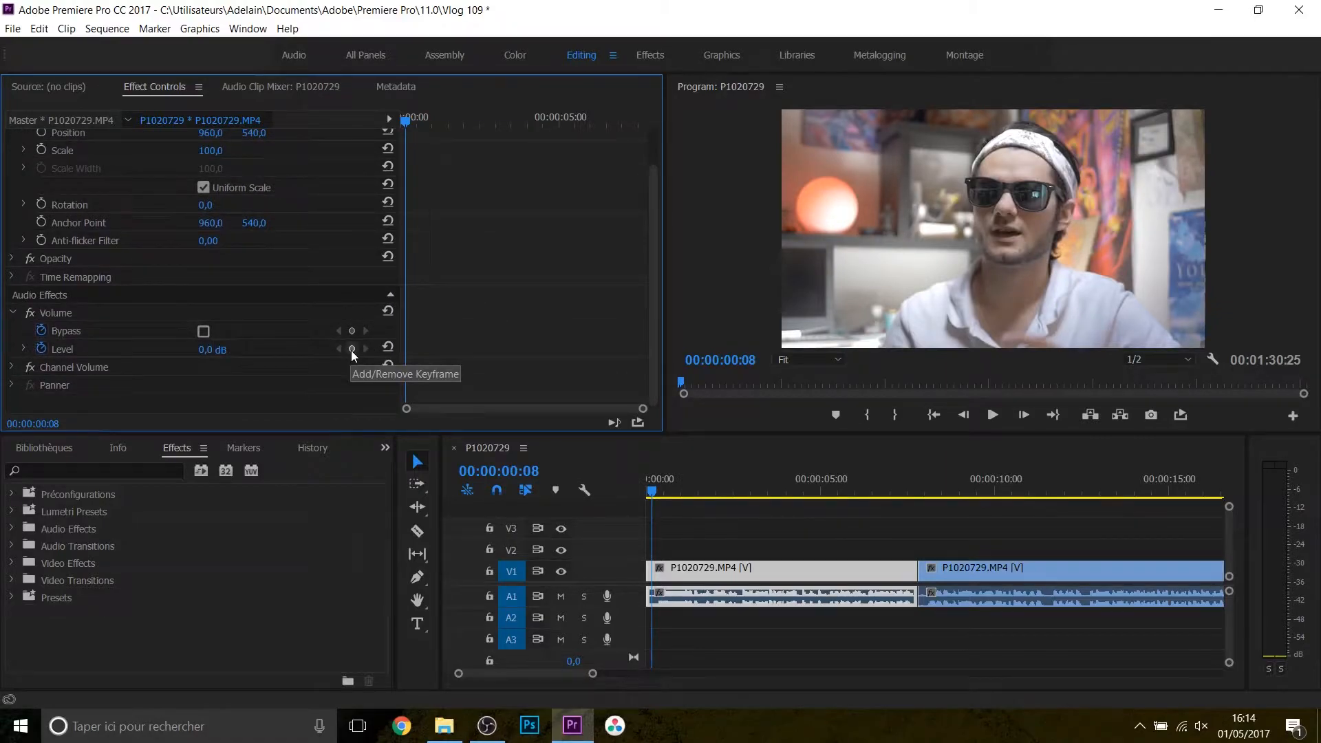
{"action": "left_click", "coordinate": [42, 349]}
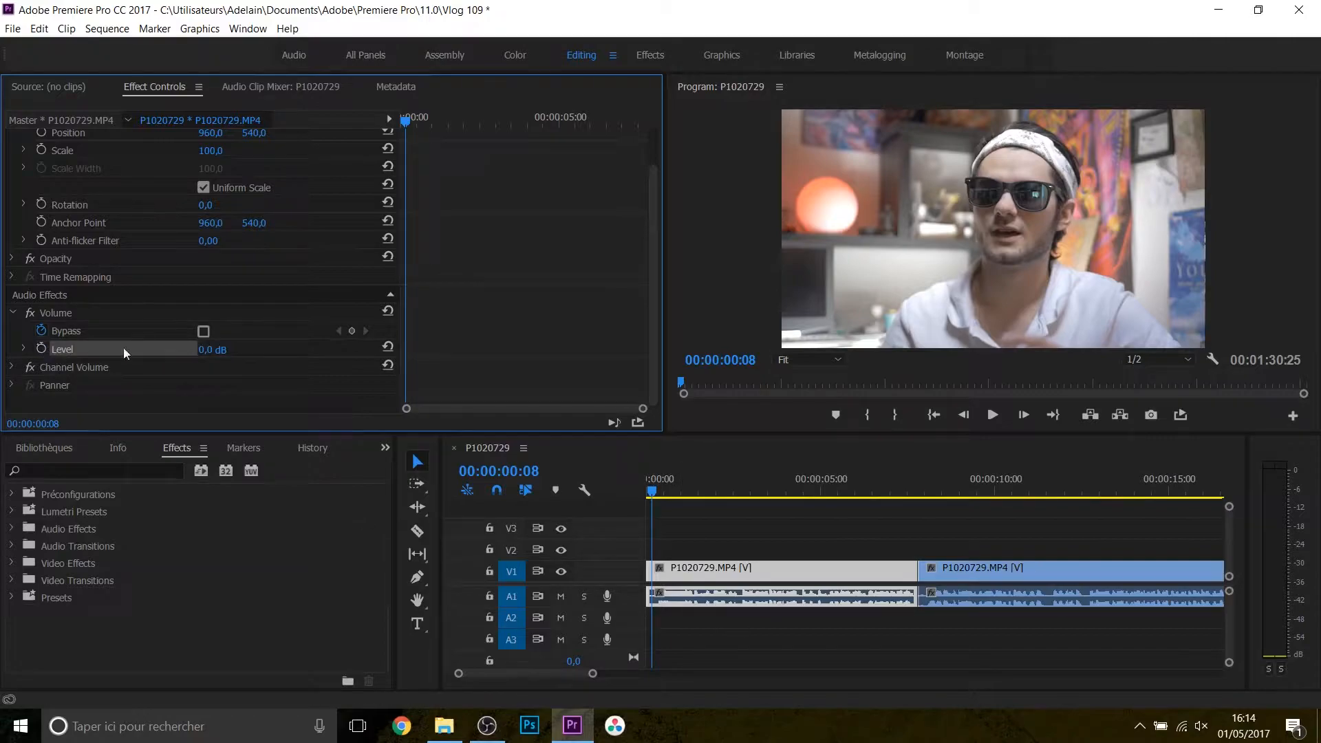
{"action": "left_click", "coordinate": [39, 351]}
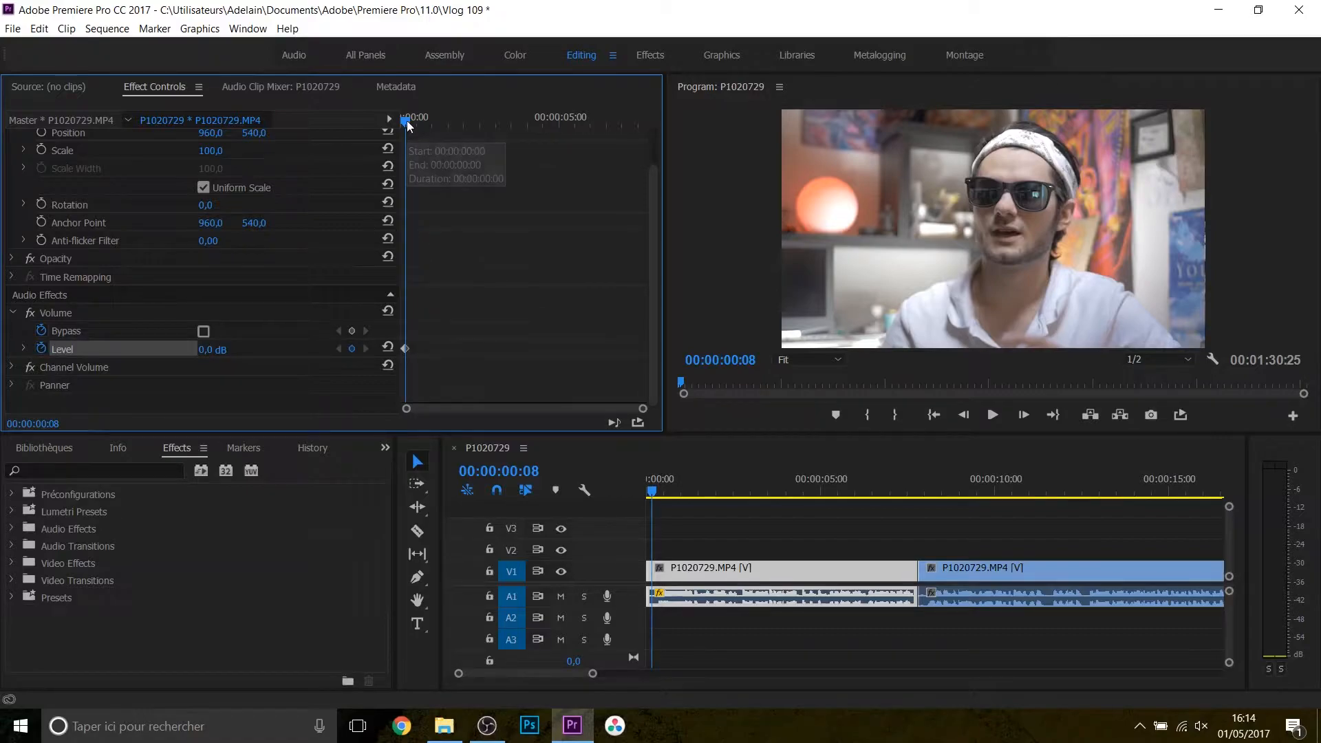
{"action": "left_click_drag", "start_coordinate": [407, 123], "coordinate": [453, 124]}
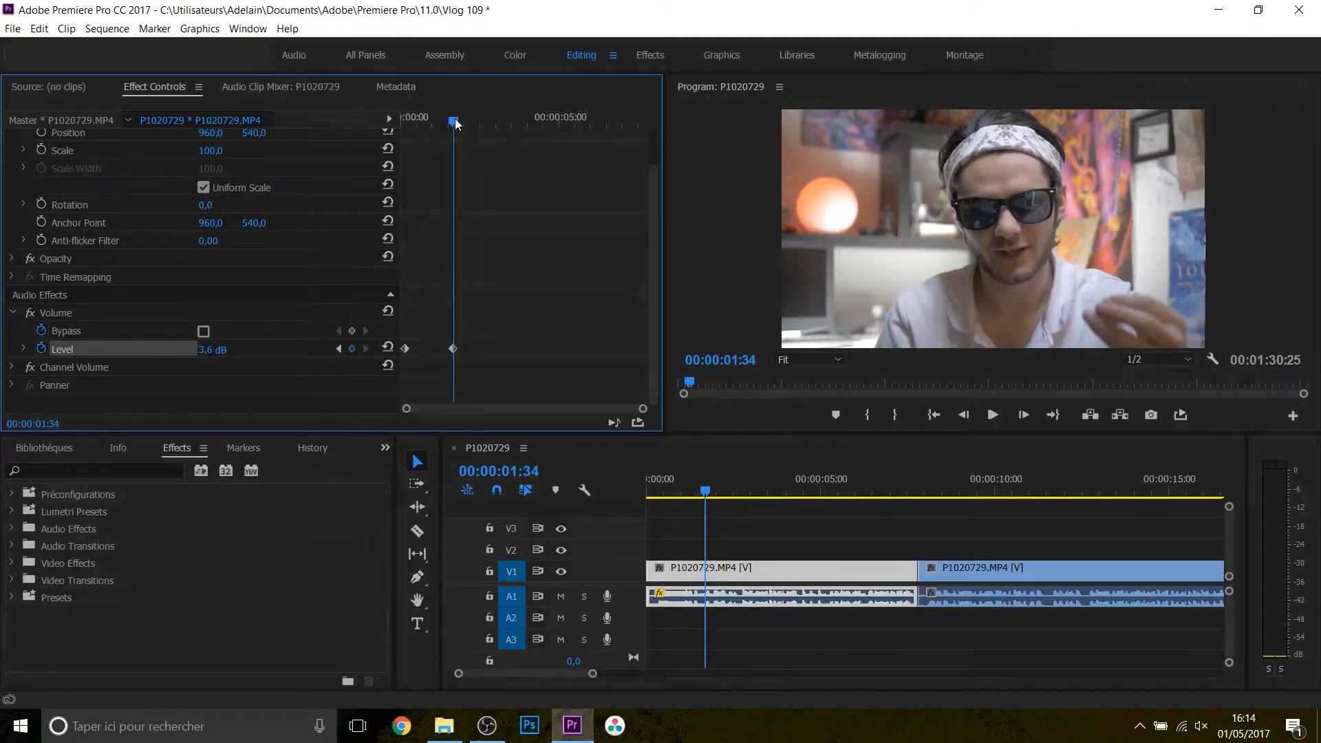
Add starting keyframes for Position (960, 540) and Scale (100) at 00:00:00:05
{"action": "left_click_drag", "start_coordinate": [456, 124], "coordinate": [406, 144]}
{"action": "scroll", "coordinate": [303, 296], "scroll_direction": "up", "scroll_amount": 2}
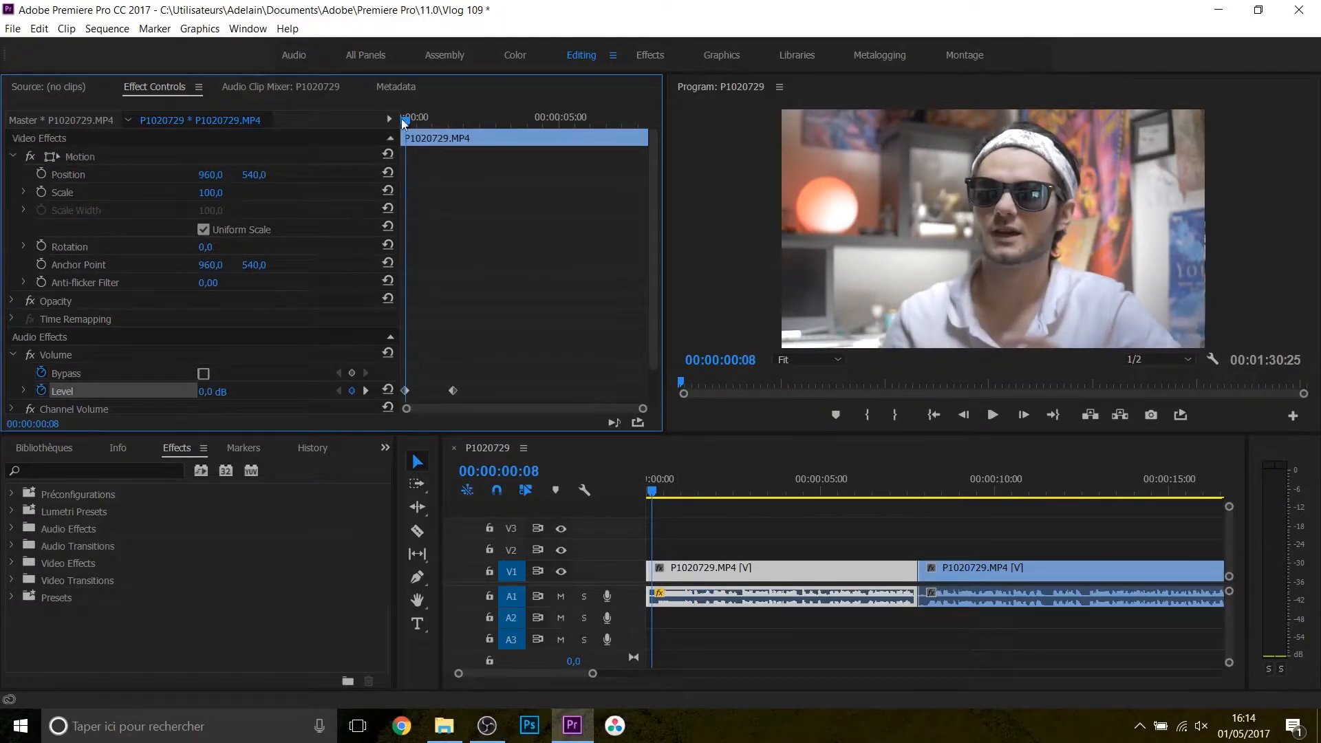
{"action": "left_click_drag", "start_coordinate": [403, 121], "coordinate": [402, 124]}
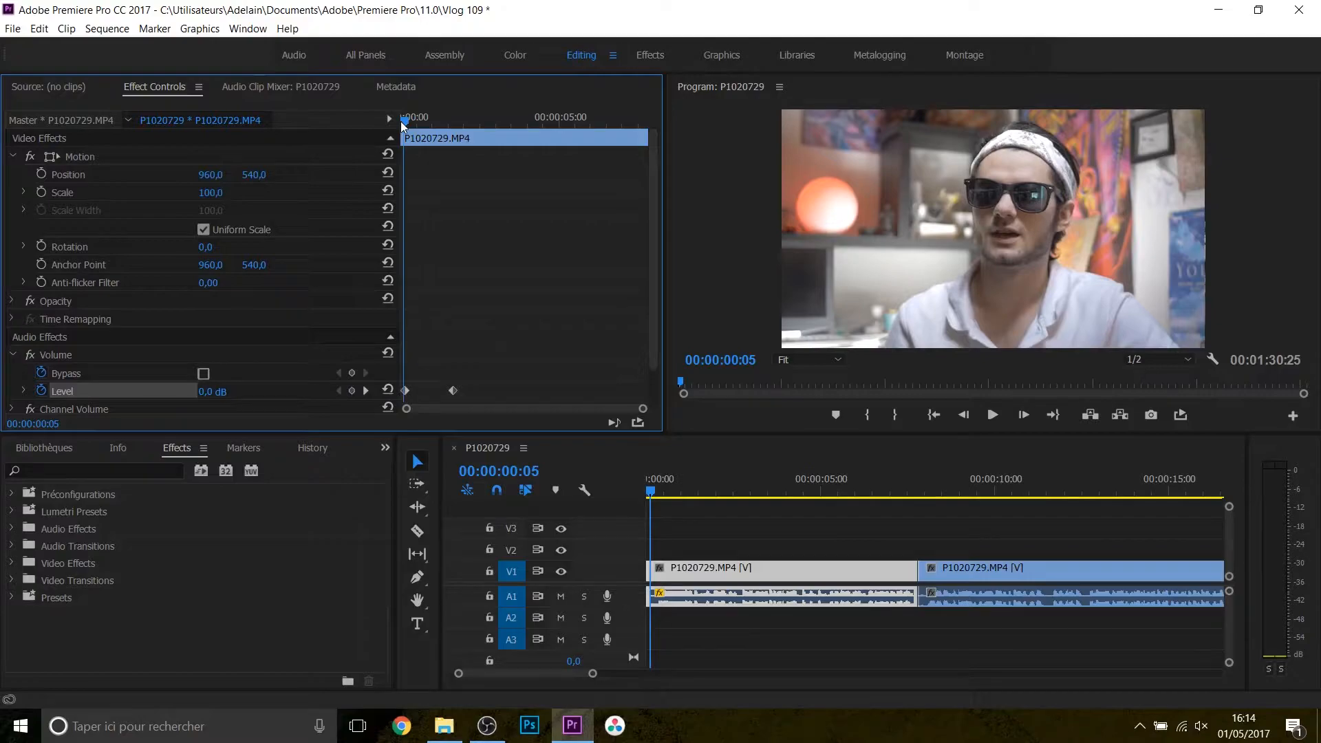
{"action": "left_click", "coordinate": [41, 174]}
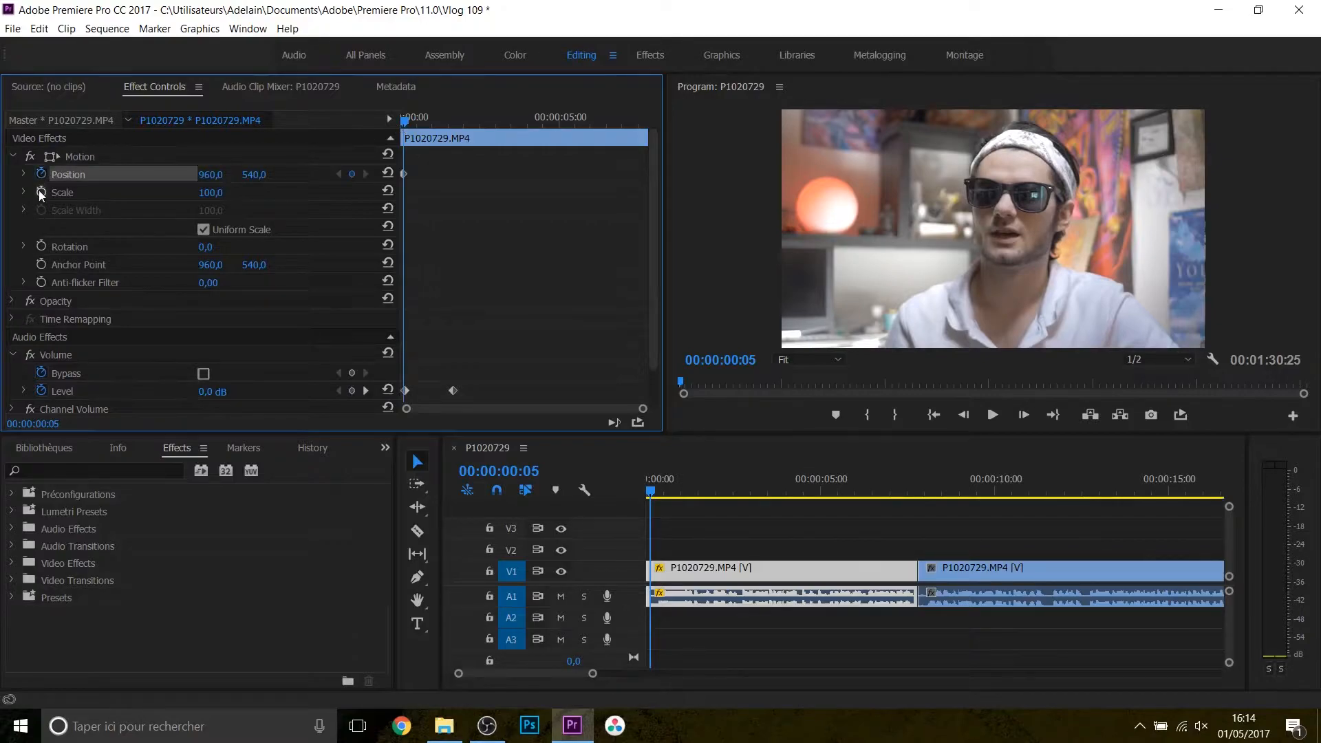
{"action": "left_click", "coordinate": [39, 192]}
{"action": "left_click", "coordinate": [210, 193]}
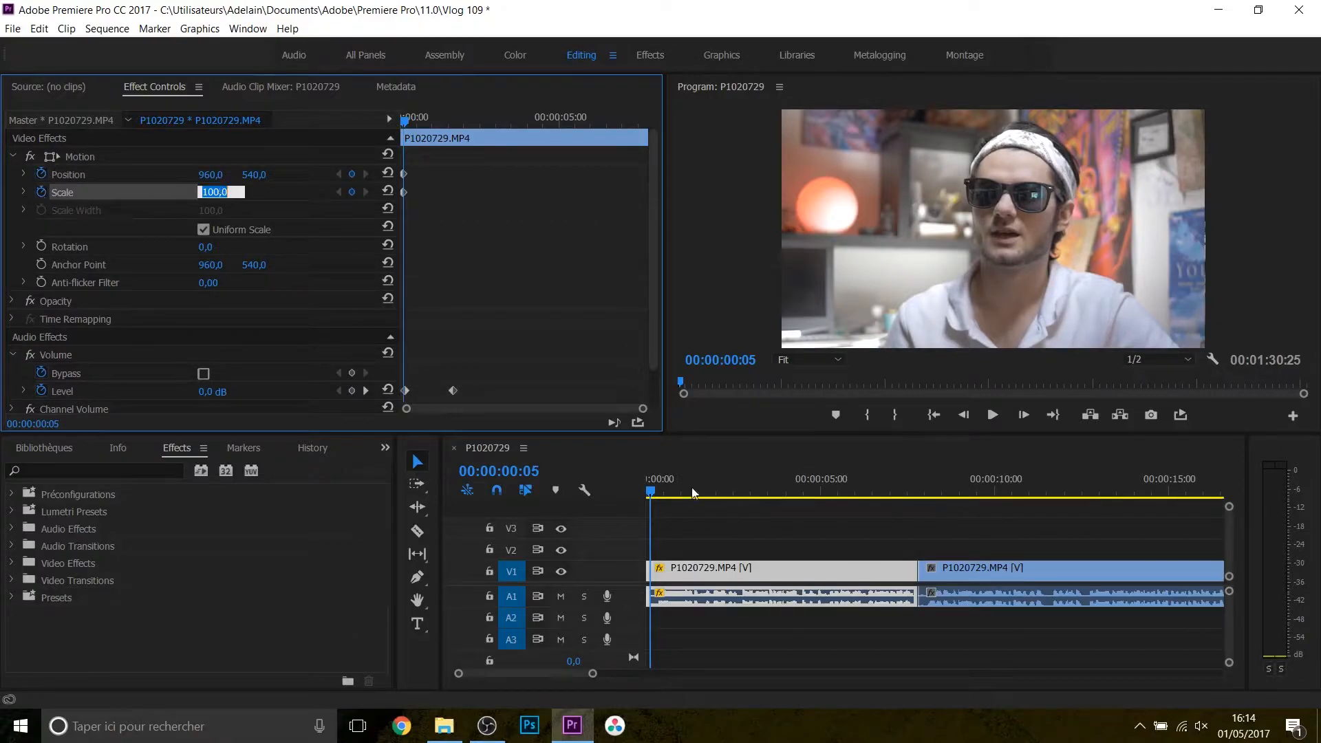
Near the end of the first clip, at 00:00:07:33, set Scale to 179 and vertical Position to 885
{"action": "left_click", "coordinate": [650, 490]}
{"action": "key", "text": "space"}
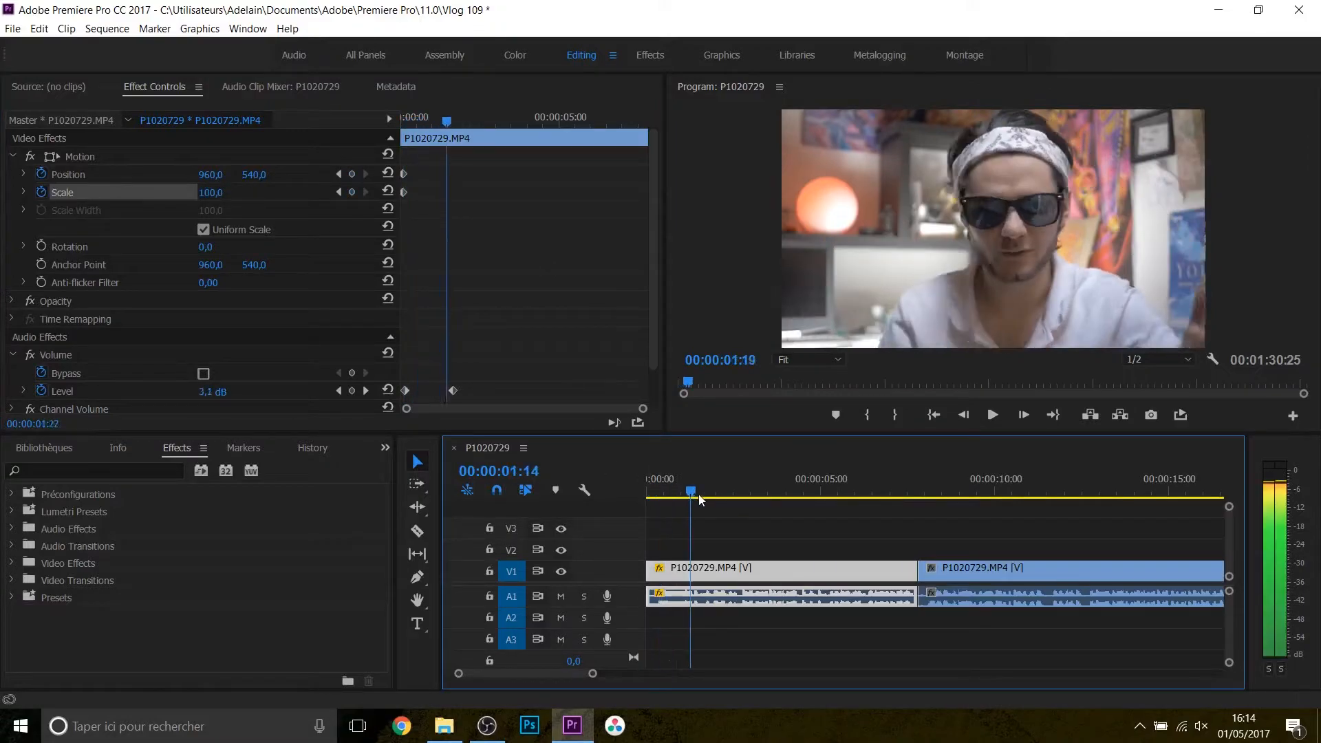
{"action": "left_click_drag", "start_coordinate": [876, 497], "coordinate": [914, 498]}
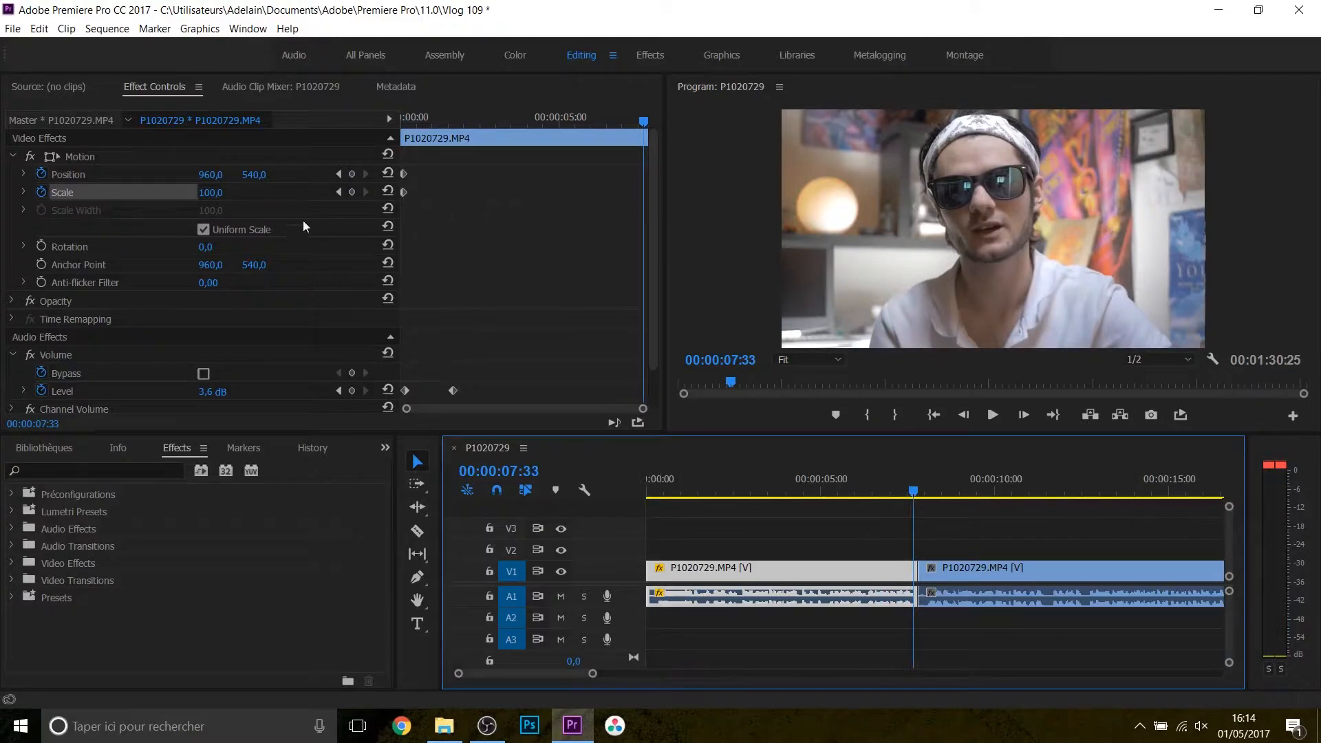
{"action": "left_click_drag", "start_coordinate": [222, 195], "coordinate": [277, 195]}
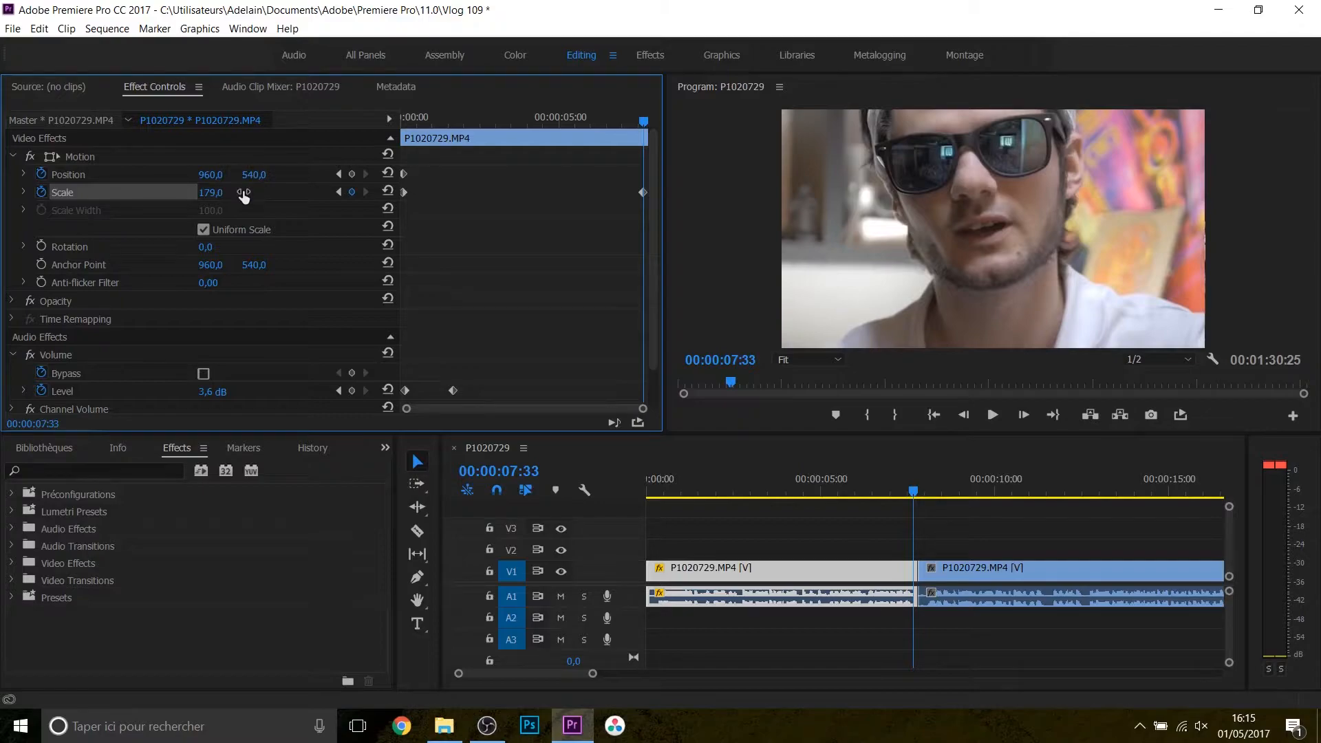
{"action": "left_click_drag", "start_coordinate": [253, 176], "coordinate": [447, 176]}
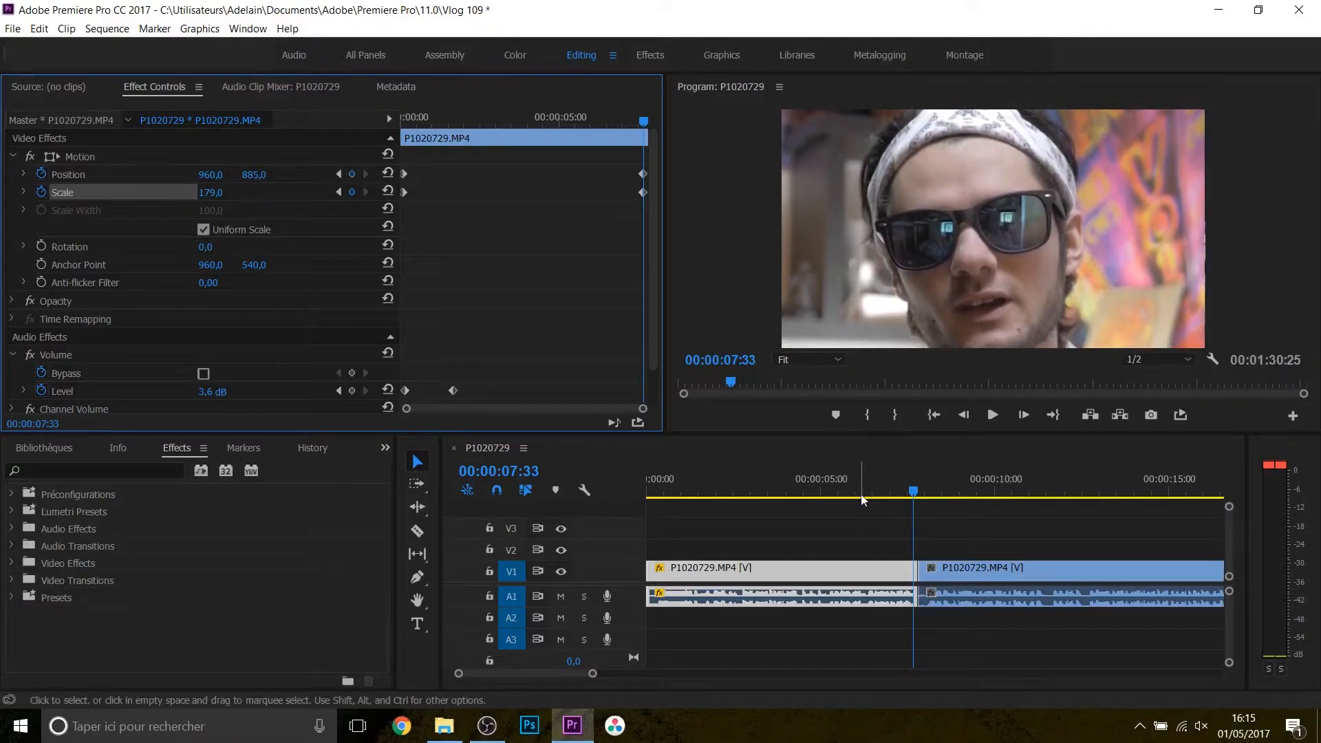
Preview the zoom animation on the first clip in the timeline
{"action": "left_click_drag", "start_coordinate": [860, 491], "coordinate": [555, 482]}
{"action": "left_click", "coordinate": [993, 415]}
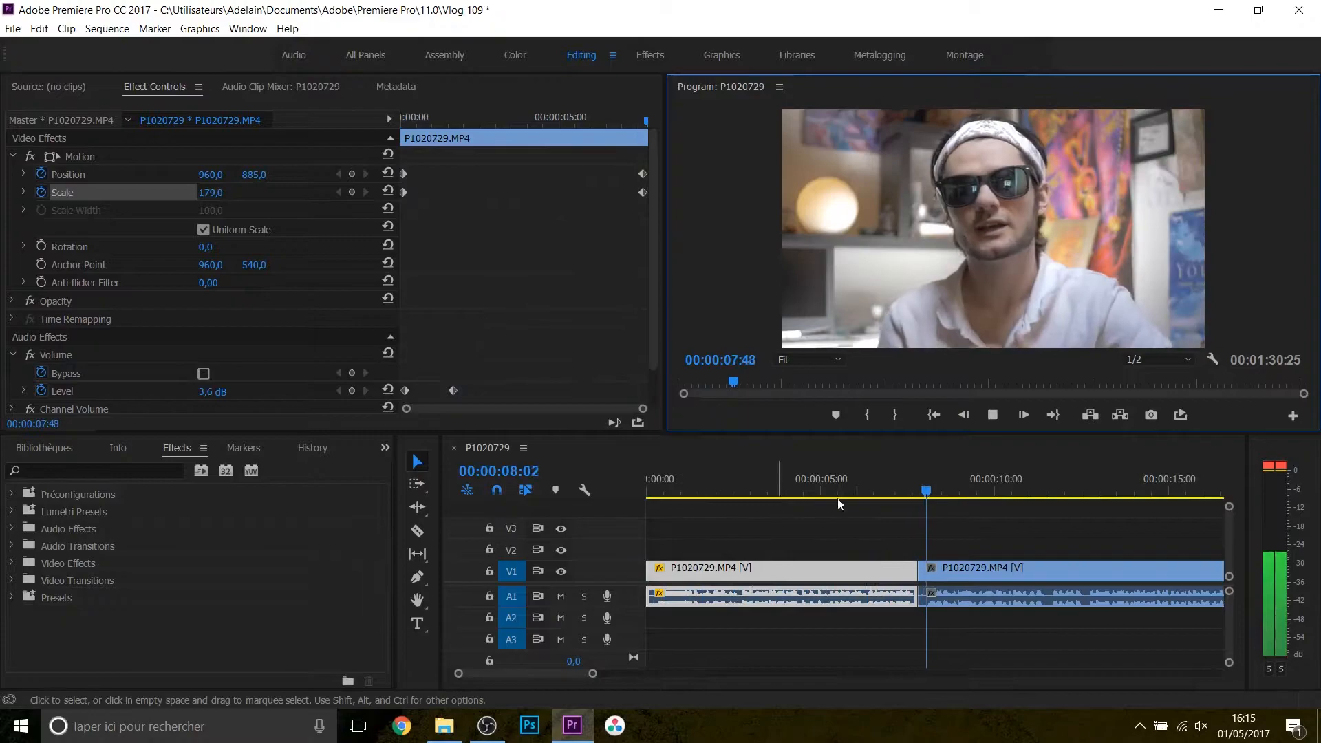
{"action": "left_click", "coordinate": [817, 493]}
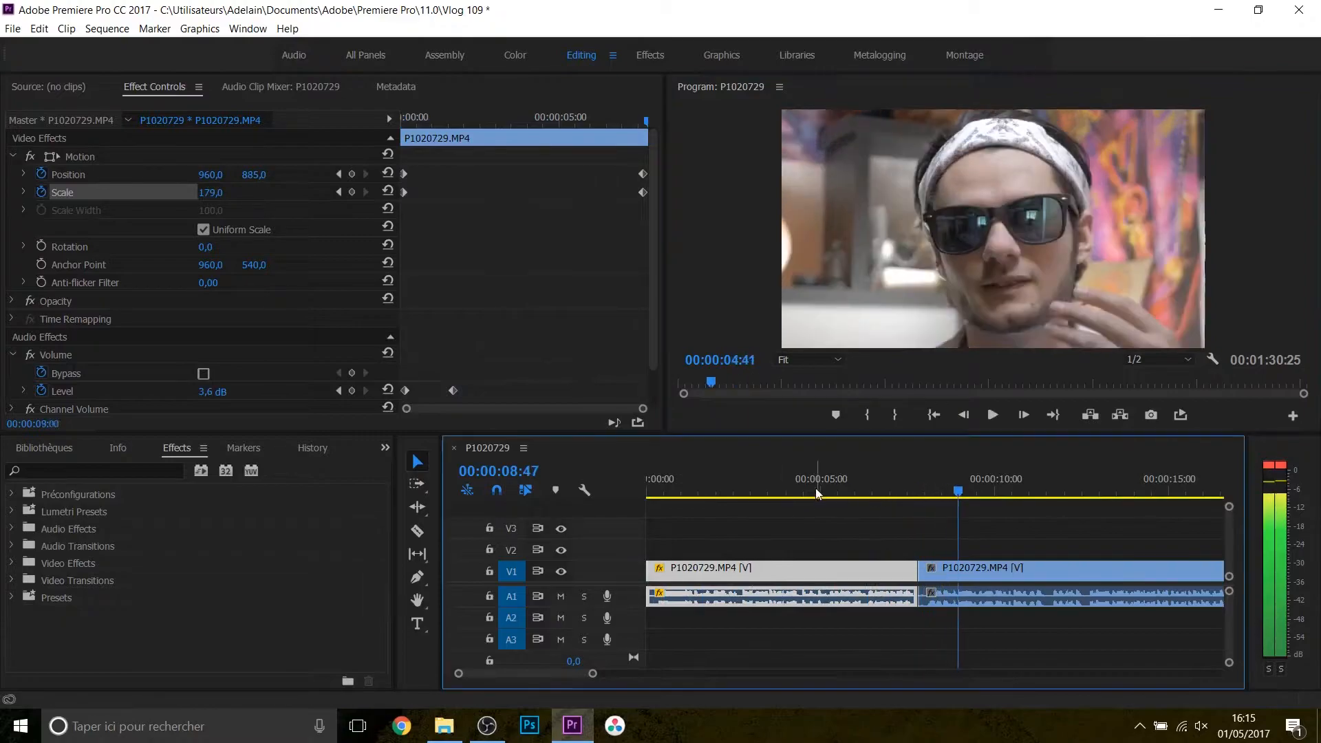
Move the ending Position and Scale keyframes earlier, to about 00:00:04:05, to speed up the zoom
{"action": "left_click", "coordinate": [644, 175]}
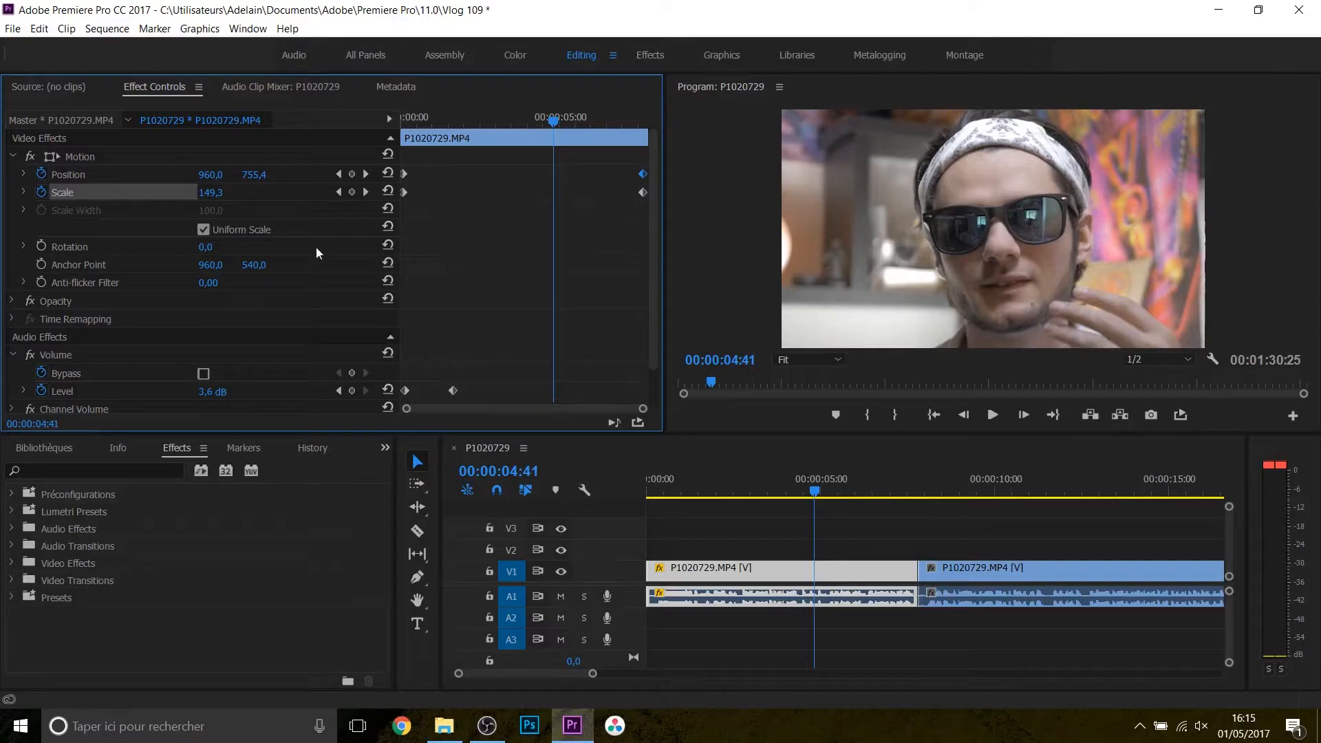
{"action": "left_click_drag", "start_coordinate": [543, 121], "coordinate": [429, 176]}
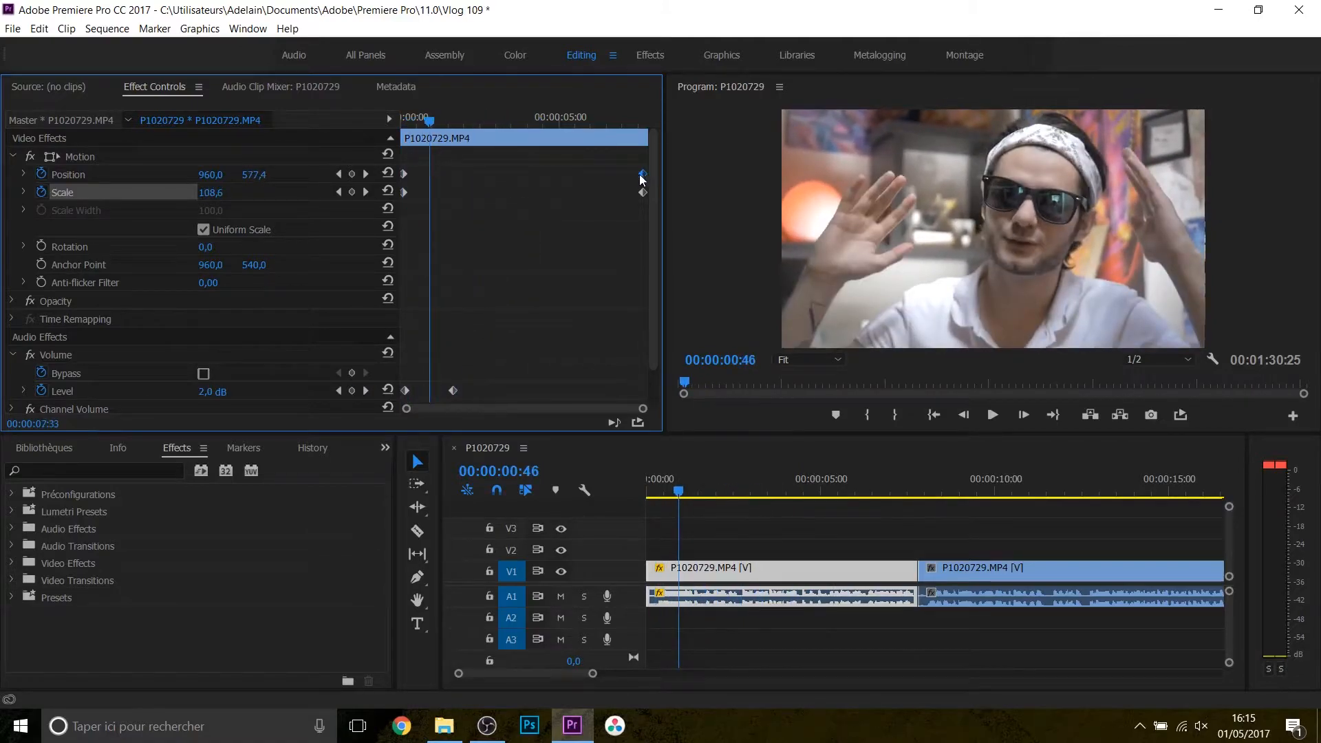
{"action": "left_click_drag", "start_coordinate": [640, 180], "coordinate": [530, 198]}
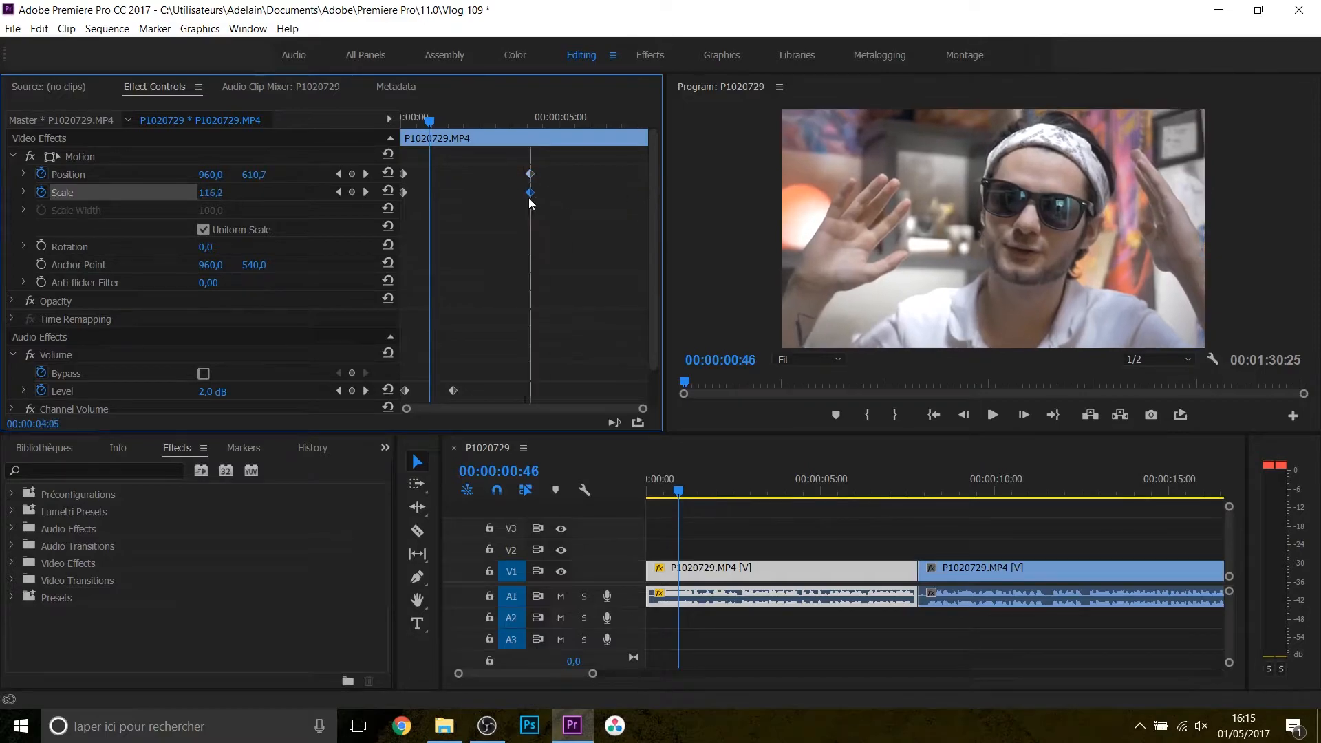
Play the first clip from its start to check the faster zoom
{"action": "left_click_drag", "start_coordinate": [431, 127], "coordinate": [391, 125]}
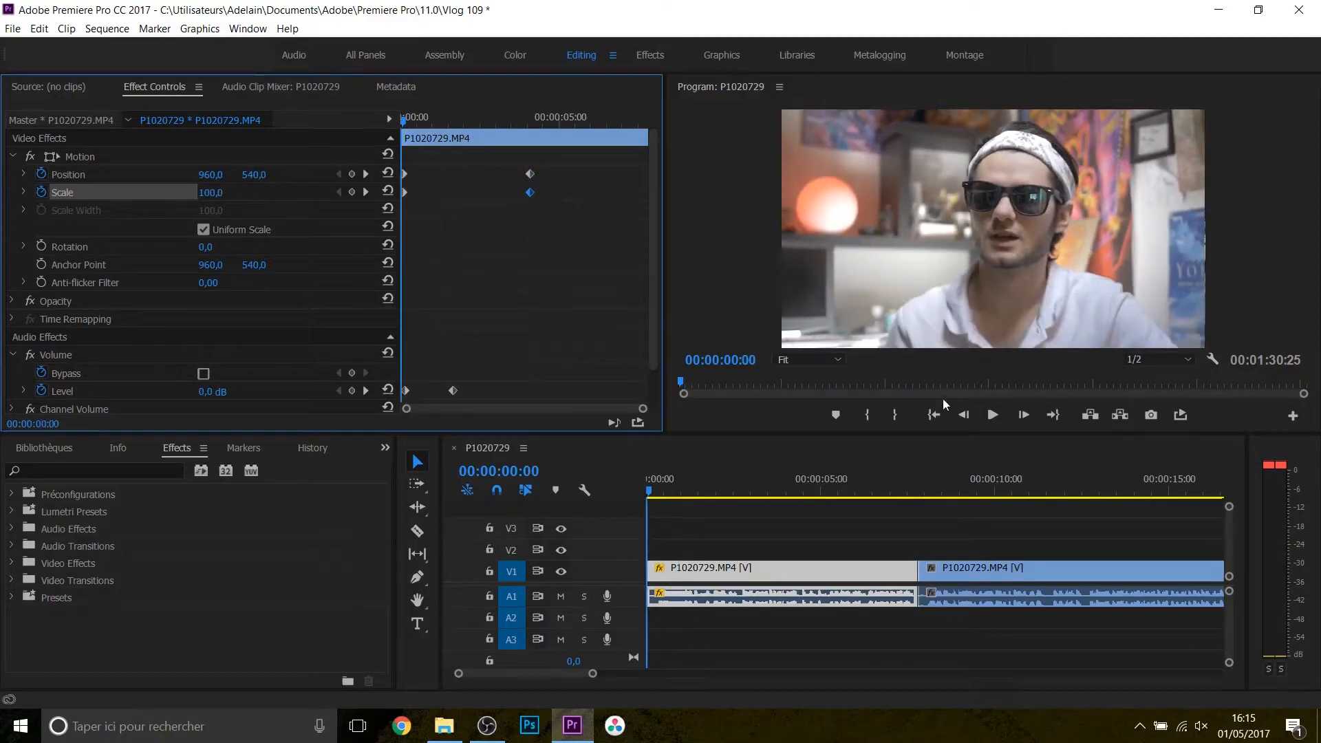
{"action": "left_click", "coordinate": [988, 417]}
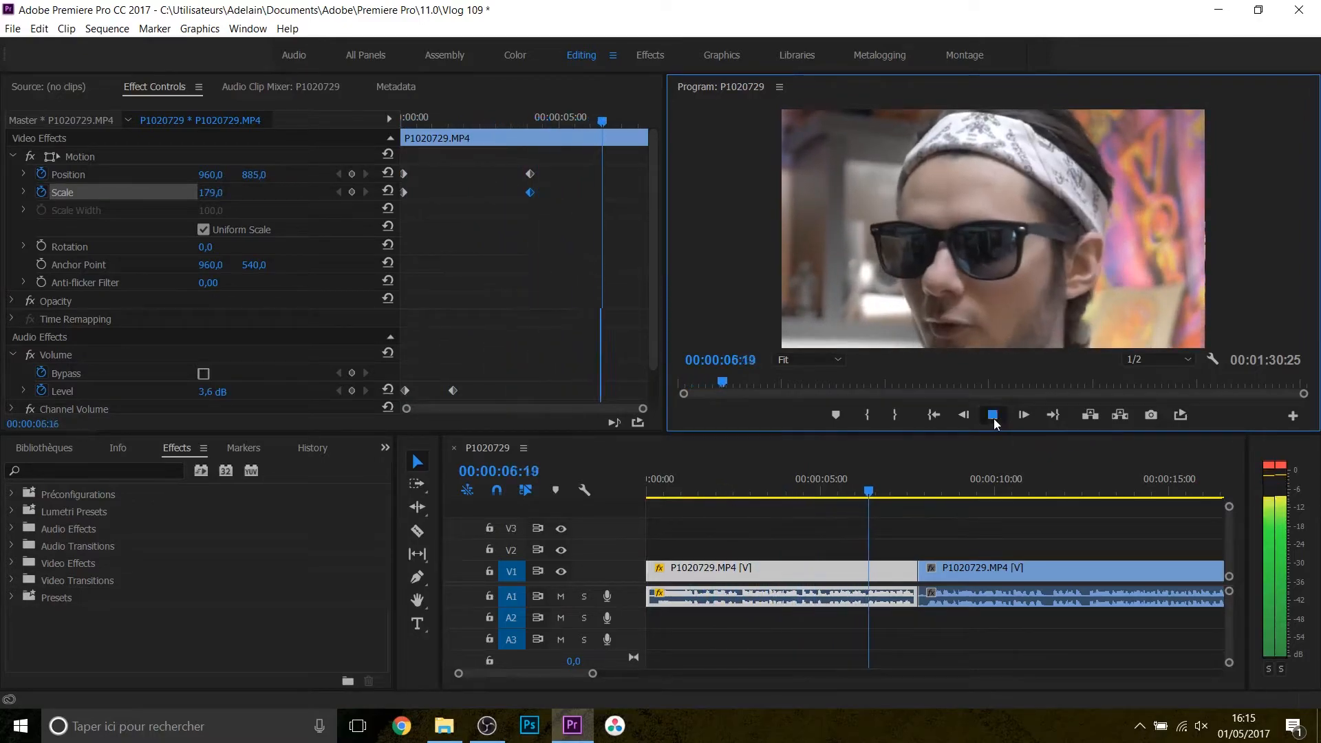
{"action": "left_click", "coordinate": [993, 415]}
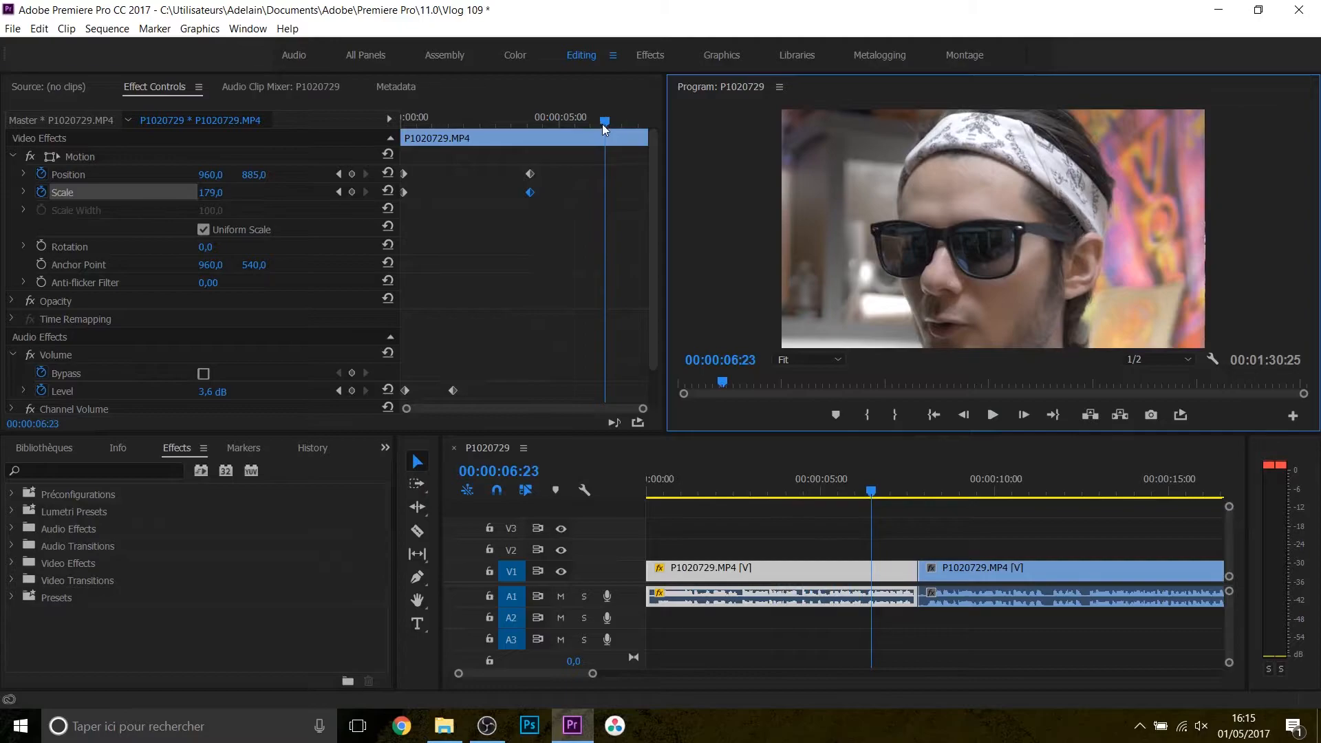
Reset Position to 960, 540 and Scale to 100 with new keyframes at 00:00:04:24
{"action": "left_click_drag", "start_coordinate": [604, 129], "coordinate": [527, 141]}
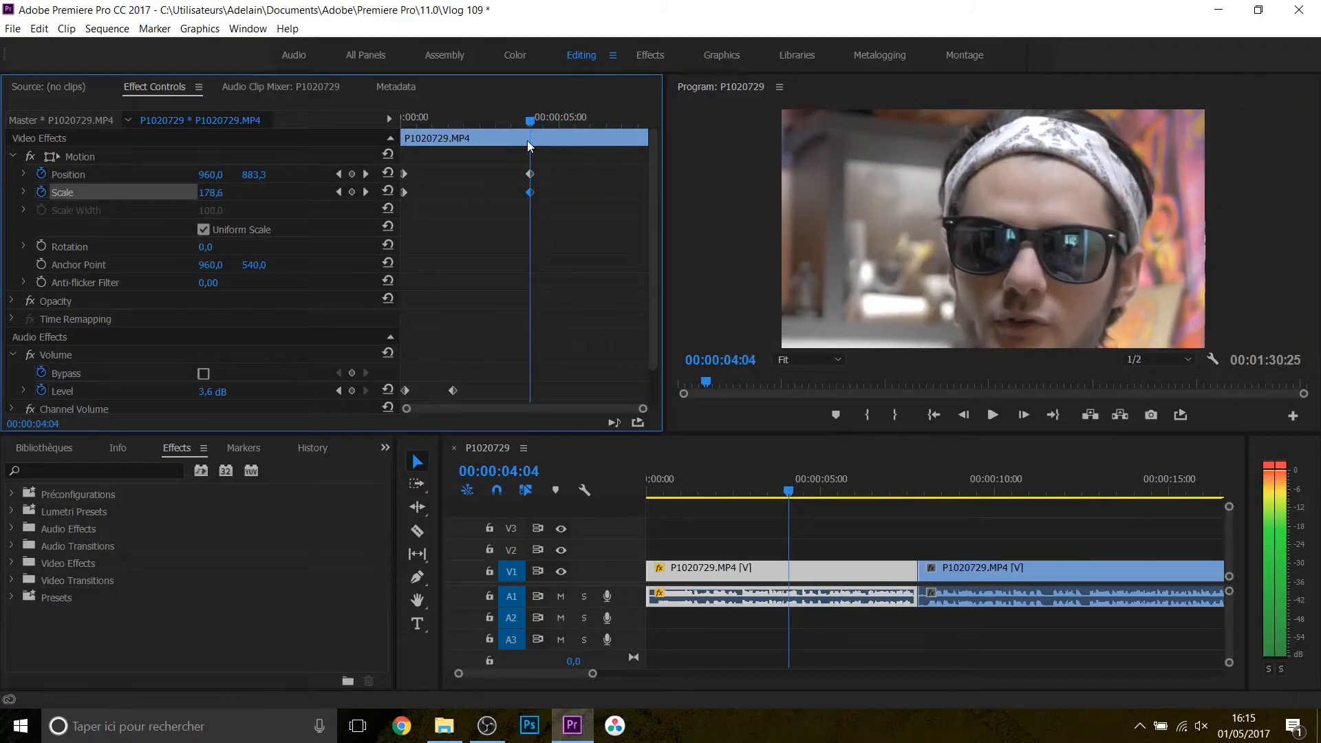
{"action": "key", "text": "Right"}
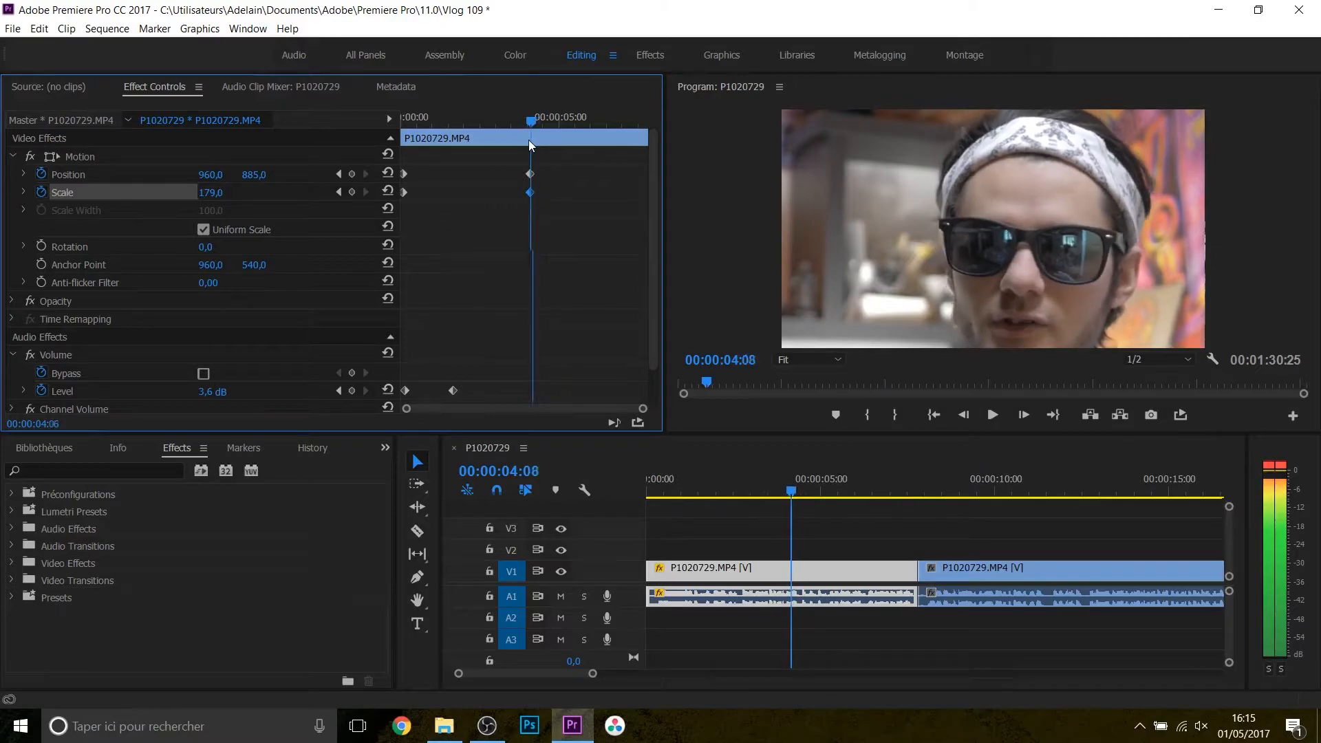
{"action": "left_click", "coordinate": [996, 417]}
{"action": "left_click", "coordinate": [994, 415]}
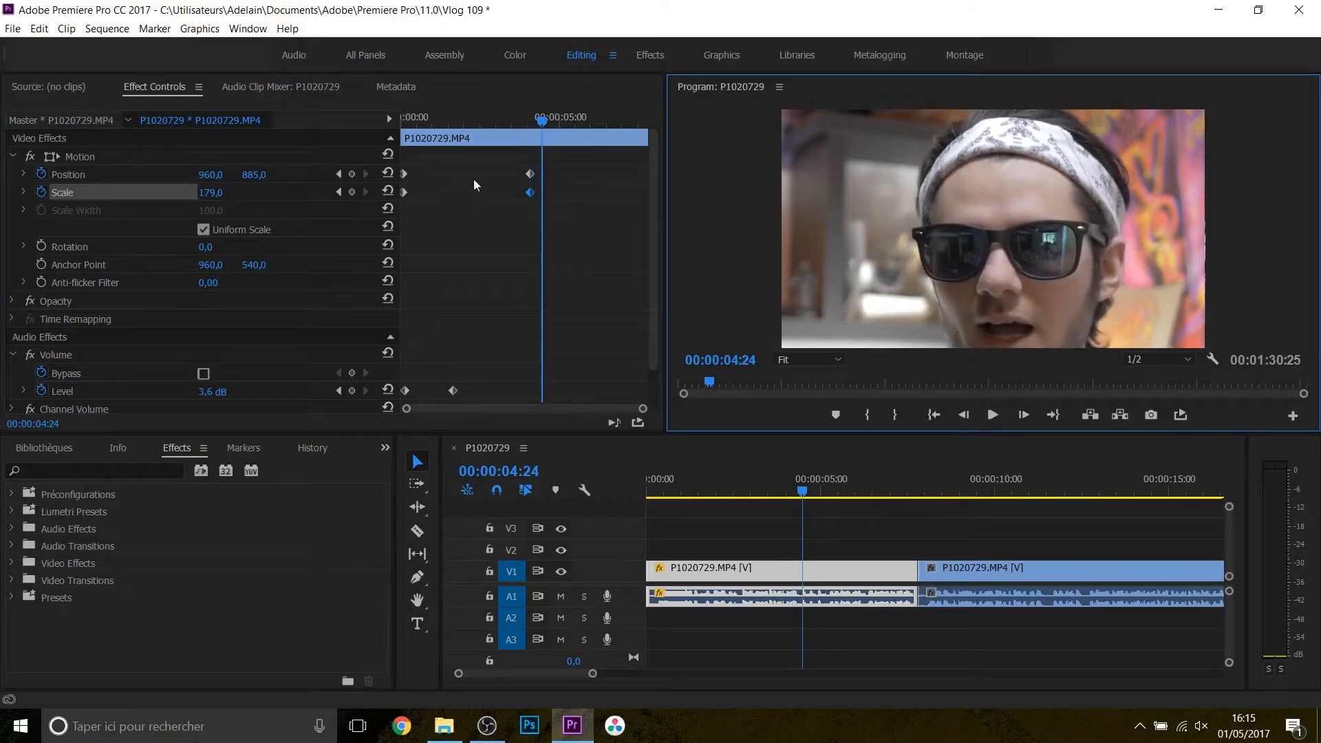
{"action": "left_click", "coordinate": [388, 174]}
{"action": "left_click", "coordinate": [387, 192]}
Play the clip from the beginning to check the zoom in and quick zoom out
{"action": "key", "text": "Home"}
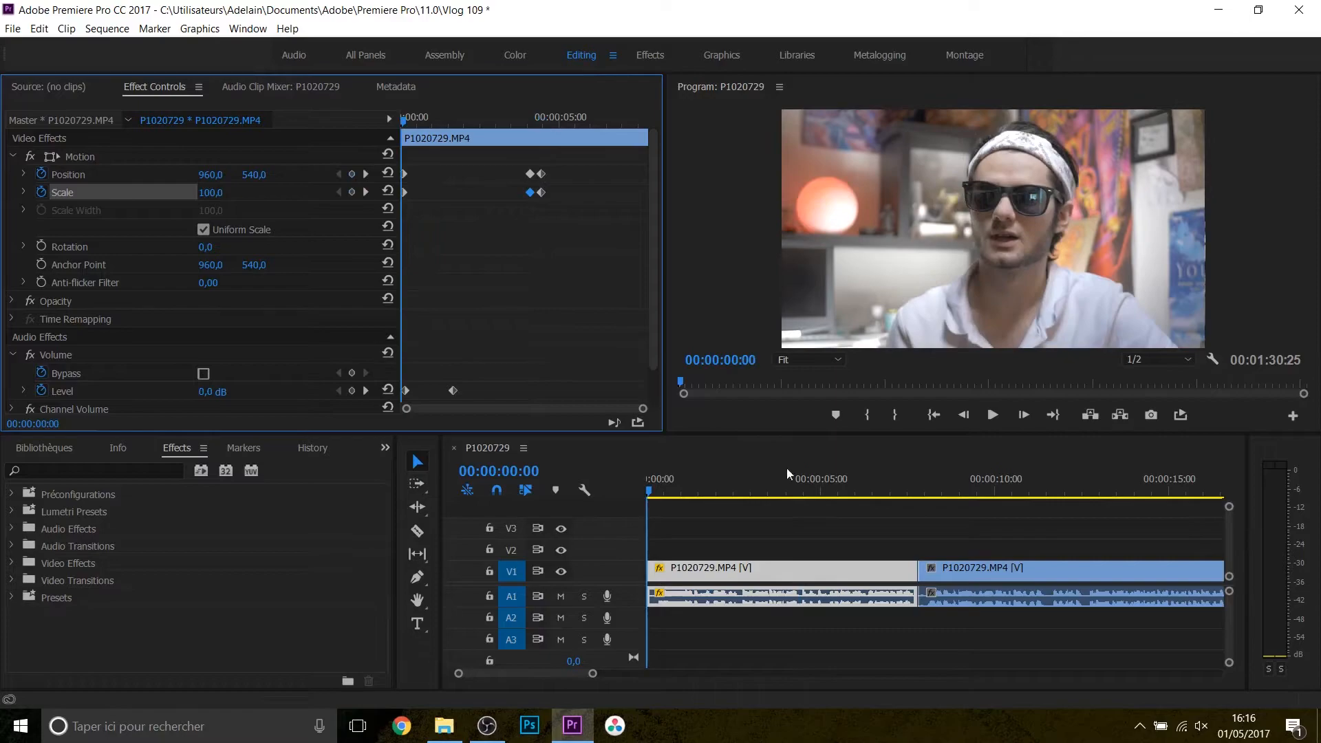
{"action": "left_click", "coordinate": [992, 415]}
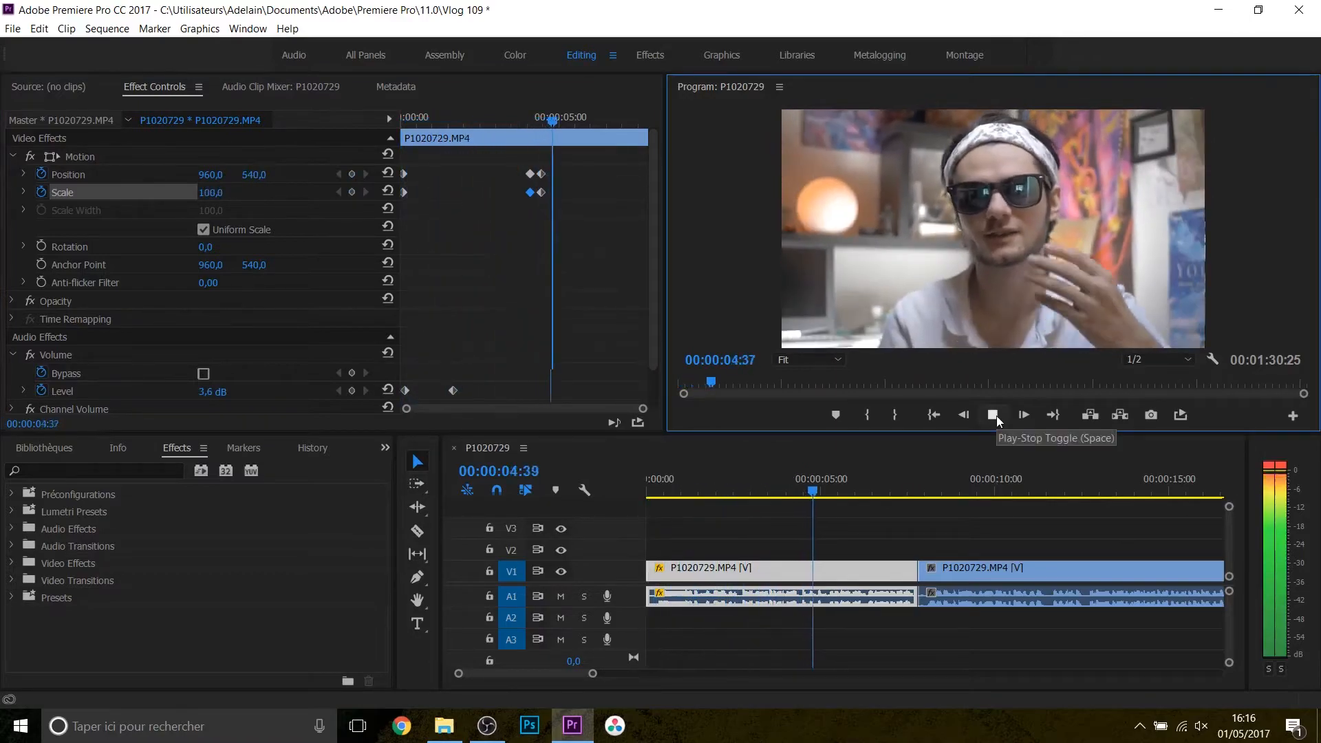
{"action": "left_click", "coordinate": [993, 416]}
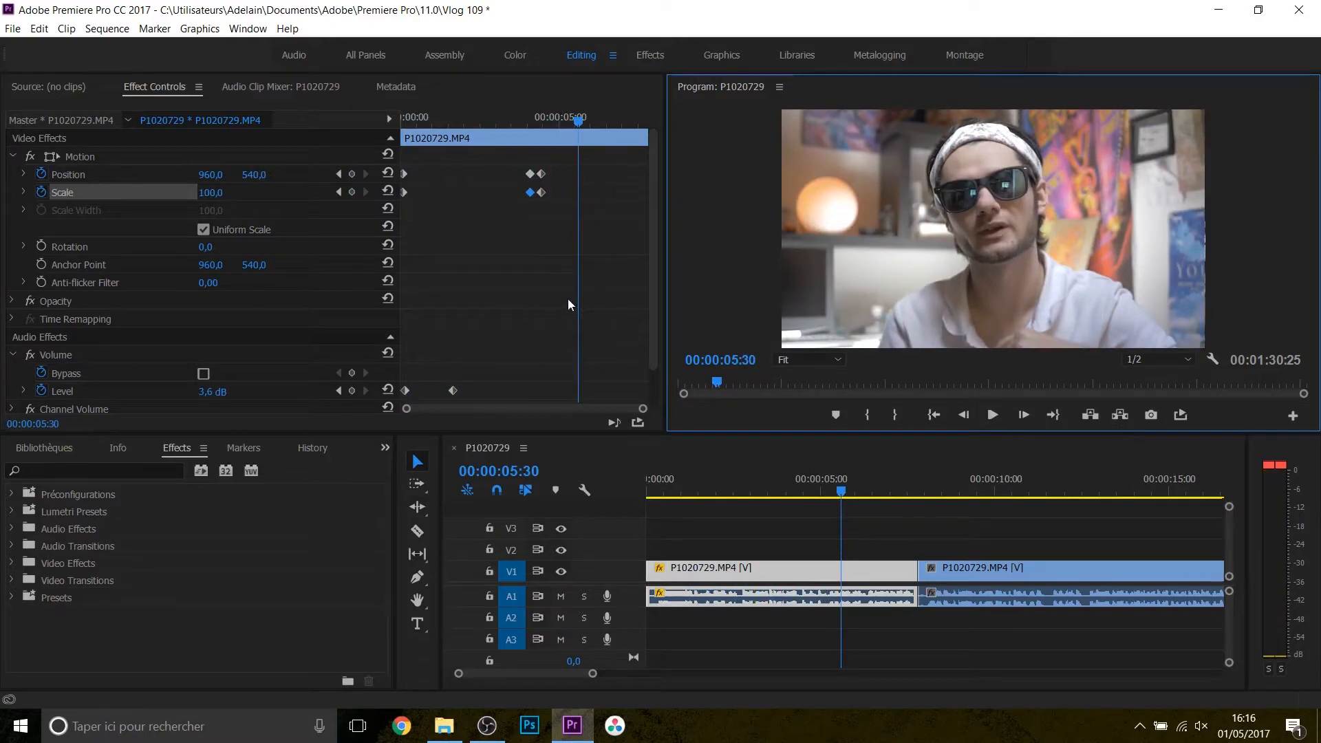
Scrub back through the Position and Scale keyframes to the clip's start to examine the zoom and the keyframe shapes
{"action": "left_click", "coordinate": [530, 174]}
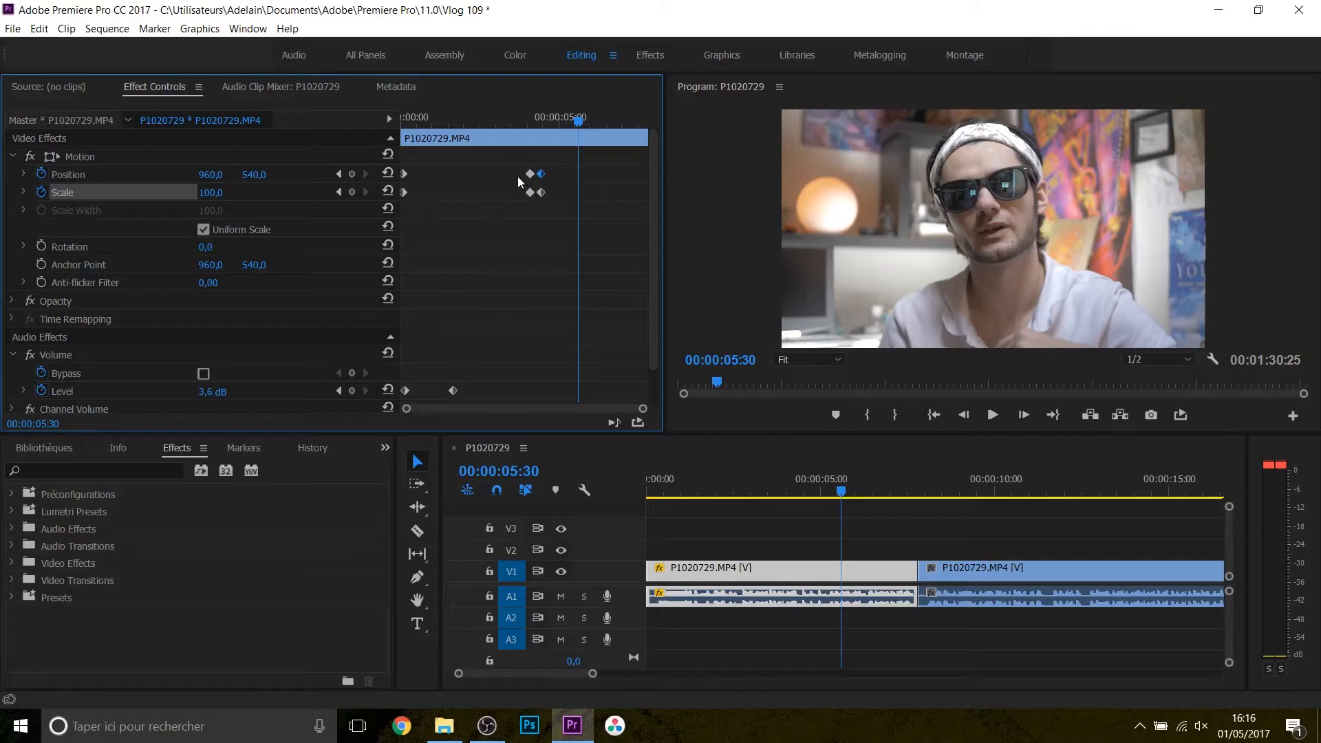
{"action": "left_click_drag", "start_coordinate": [575, 123], "coordinate": [501, 151]}
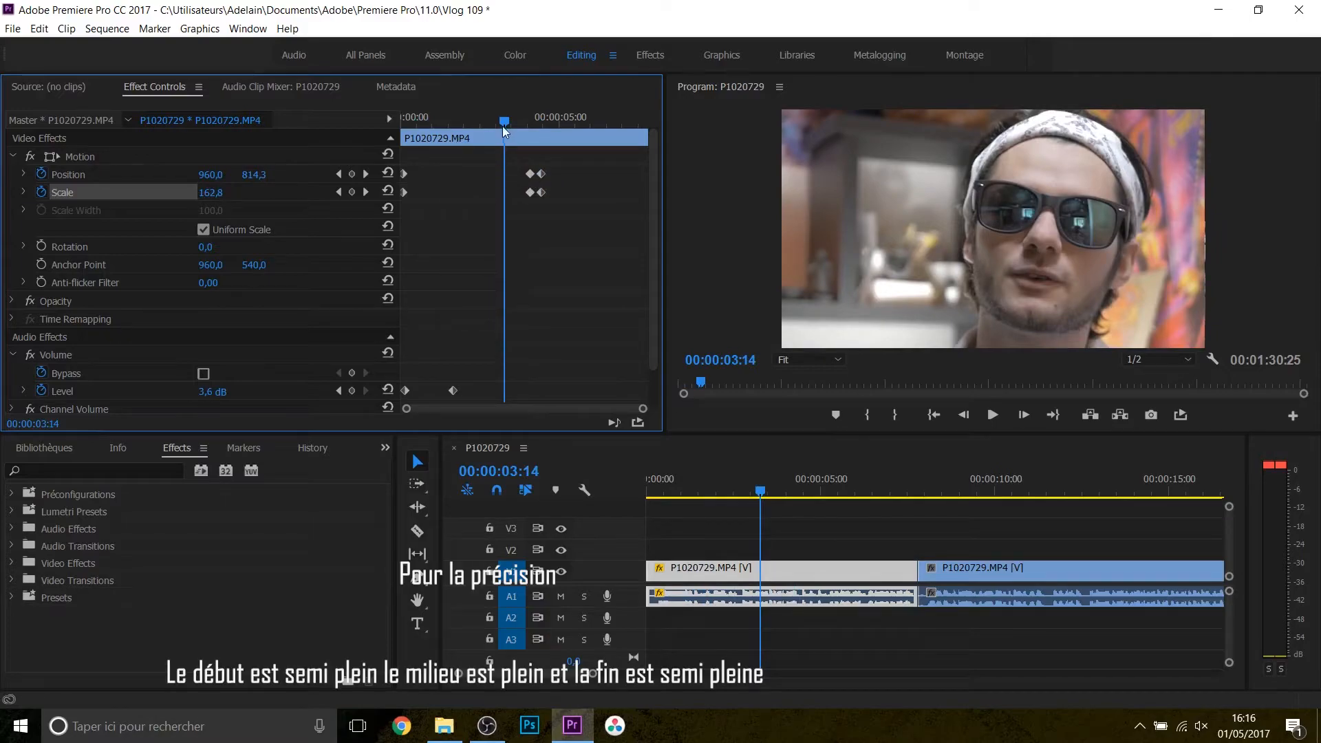
{"action": "left_click_drag", "start_coordinate": [504, 124], "coordinate": [396, 144]}
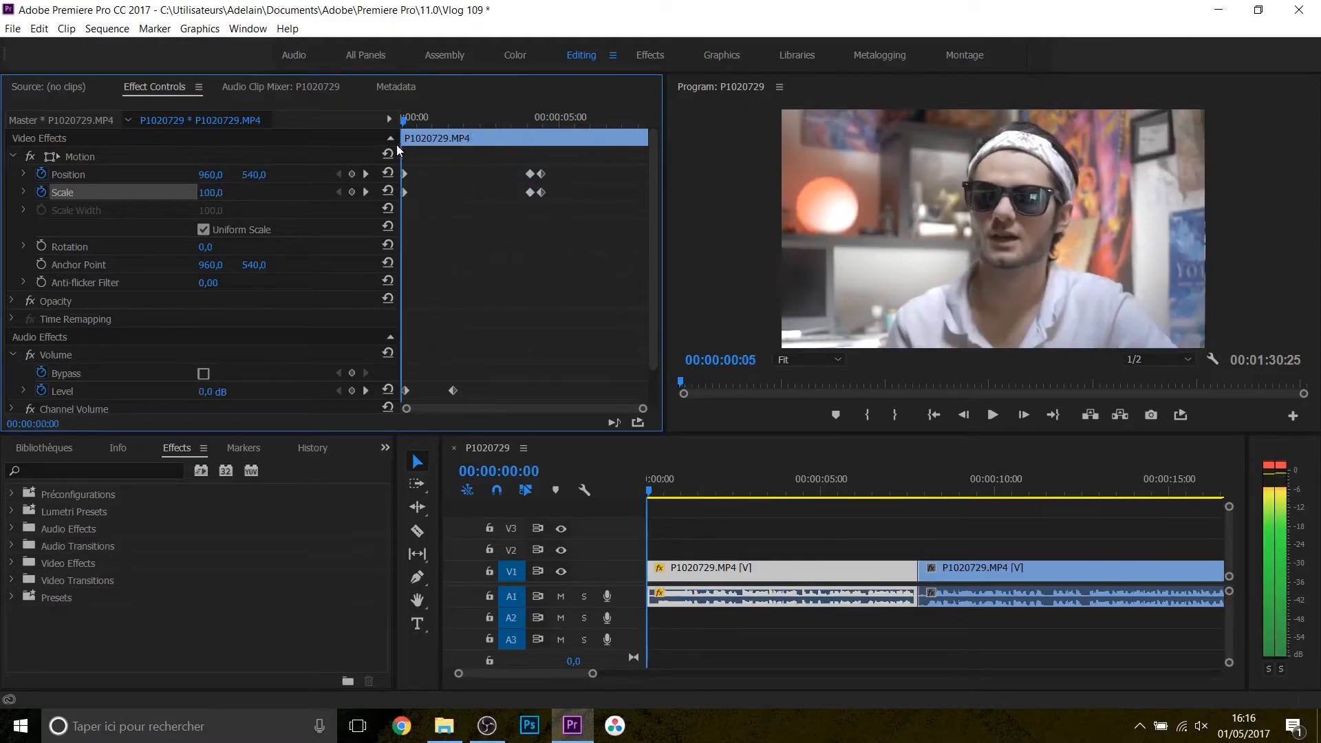
Delete all Position and Scale keyframes on the first clip and turn off animation for both properties
{"action": "left_click_drag", "start_coordinate": [588, 212], "coordinate": [394, 165]}
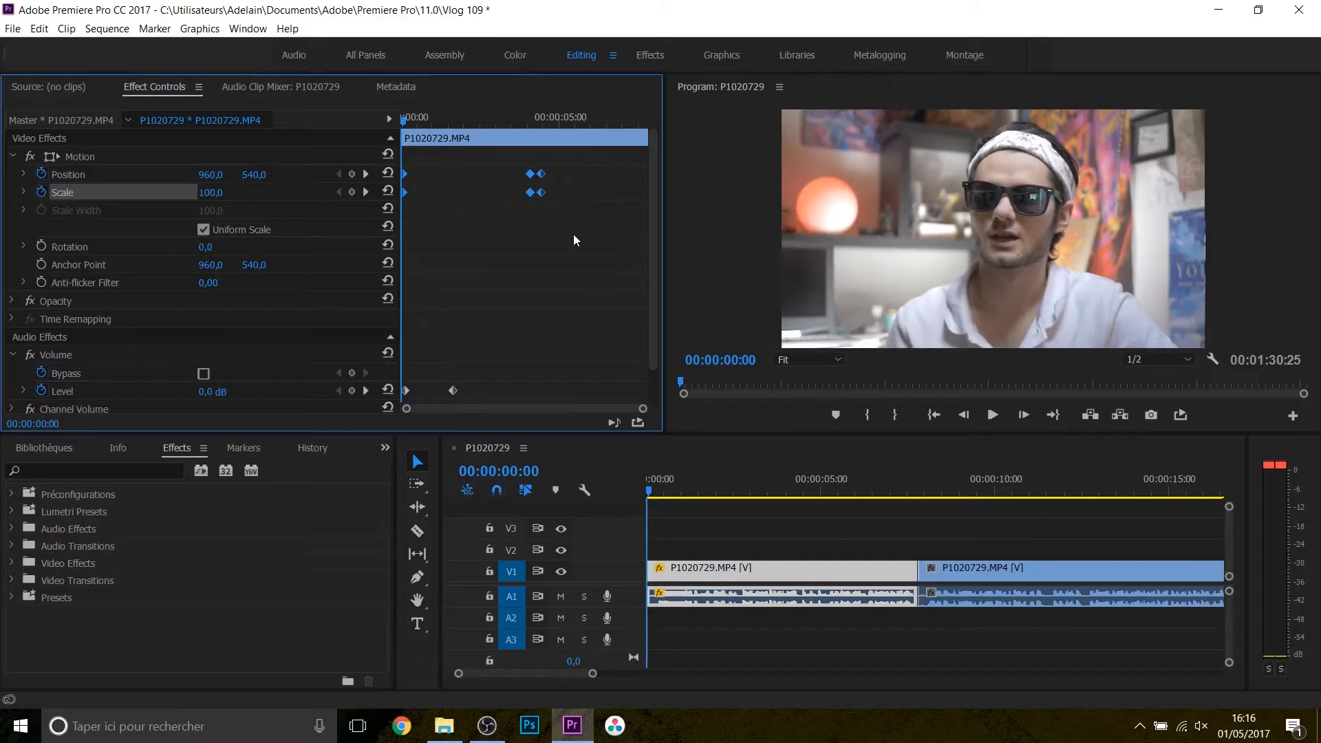
{"action": "key", "text": "Delete"}
{"action": "left_click", "coordinate": [40, 173]}
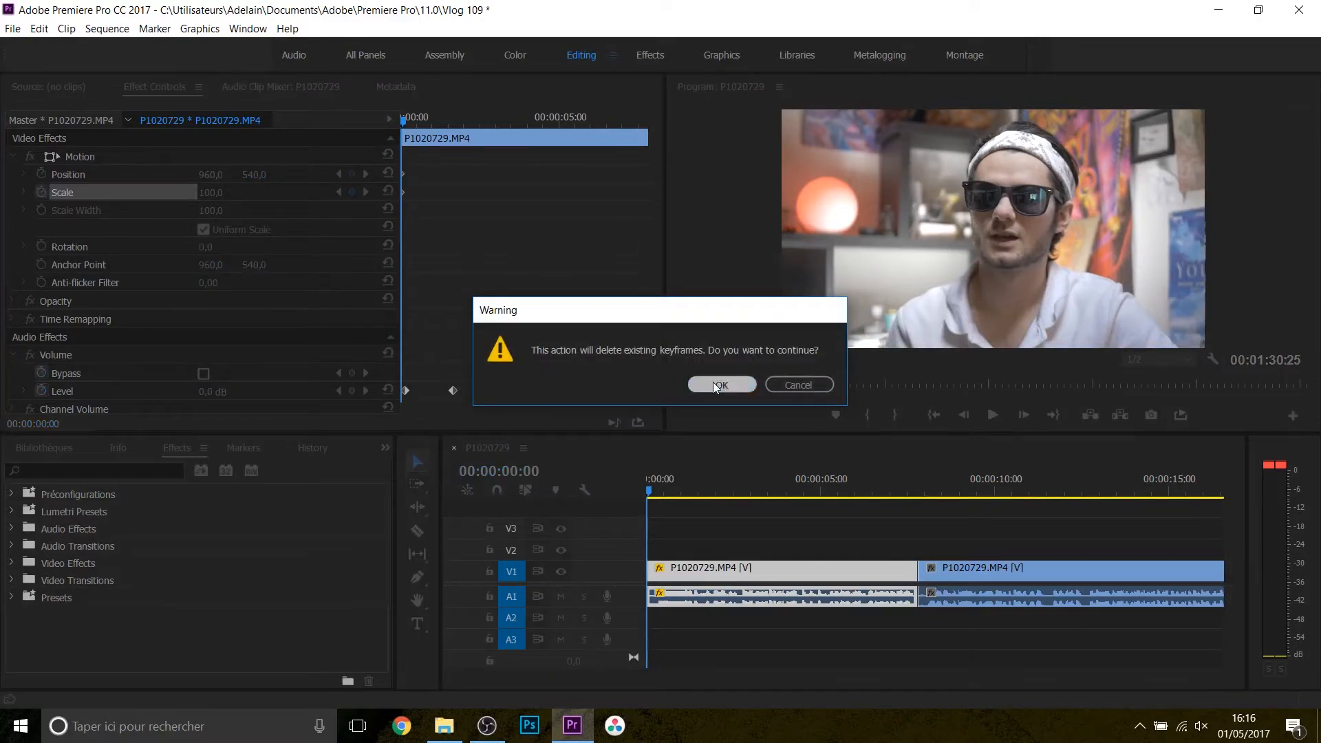
{"action": "left_click", "coordinate": [720, 385]}
{"action": "left_click", "coordinate": [41, 174]}
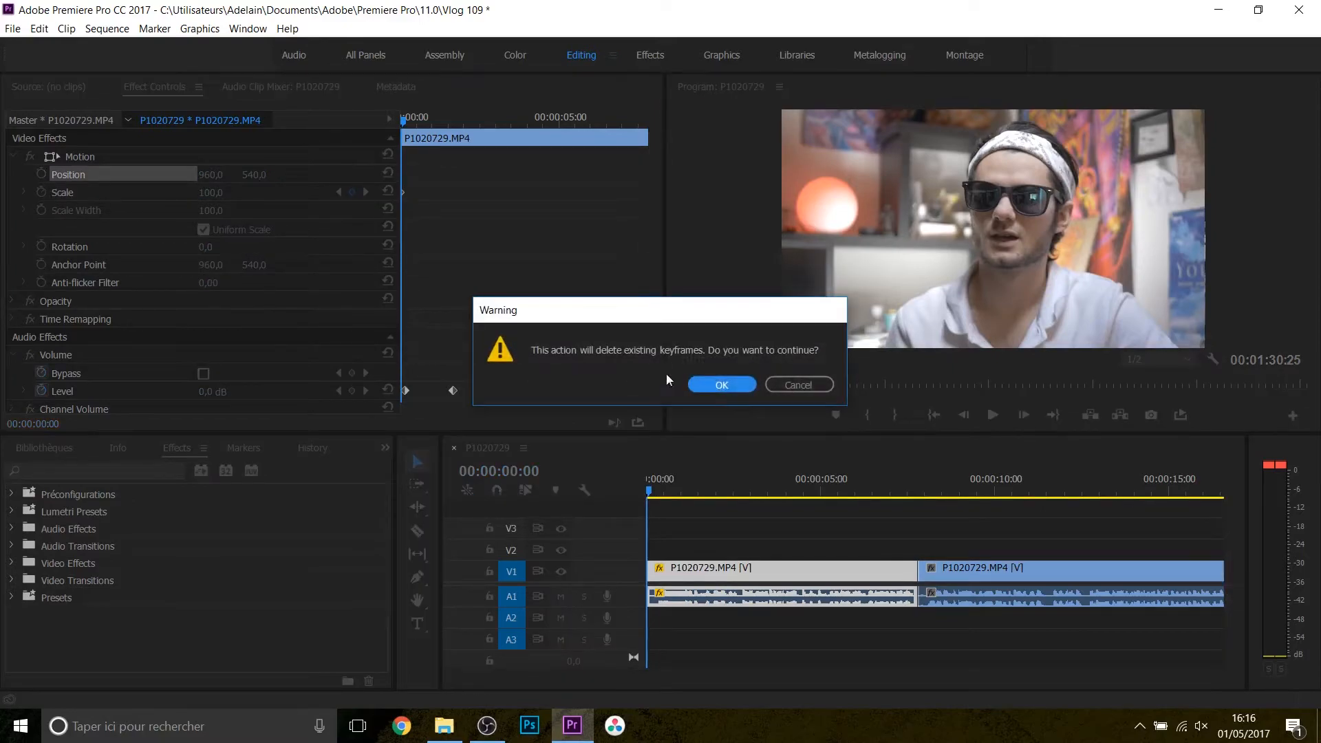
{"action": "key", "text": "Return"}
Turn off animation for the volume's Bypass and Level, deleting their keyframes
{"action": "scroll", "coordinate": [131, 253], "scroll_direction": "down", "scroll_amount": 1}
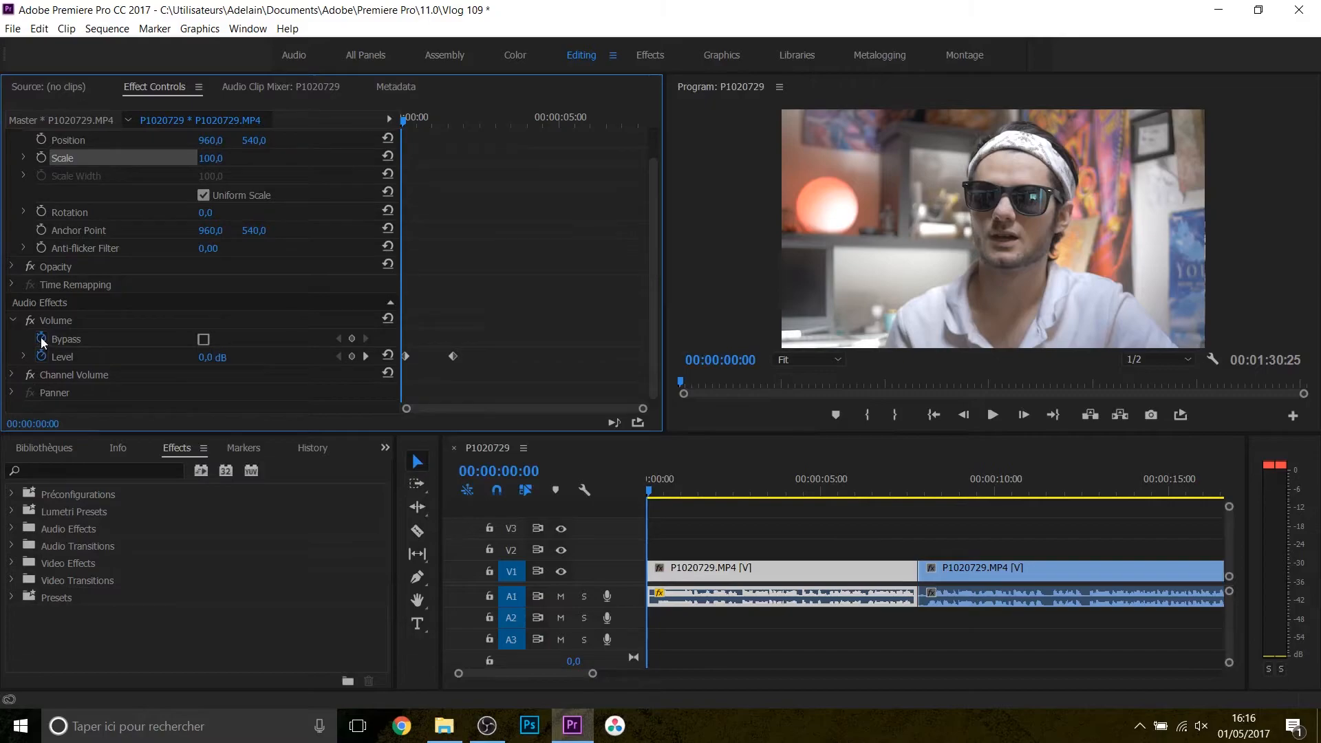
{"action": "left_click", "coordinate": [113, 339]}
{"action": "left_click", "coordinate": [41, 355]}
{"action": "left_click", "coordinate": [738, 383]}
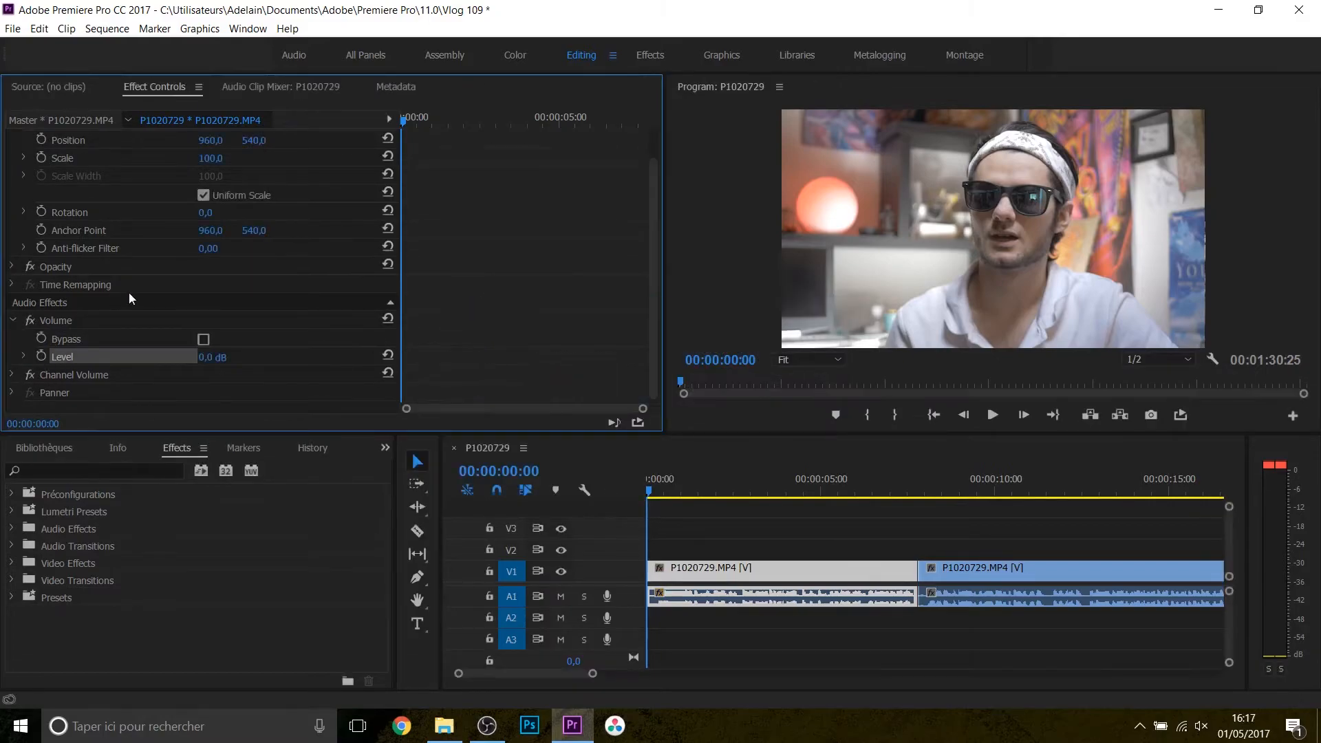
{"action": "scroll", "coordinate": [129, 292], "scroll_direction": "up", "scroll_amount": 1}
Apply the Blend effect from the Channel video effects to the first clip
{"action": "left_click", "coordinate": [12, 564]}
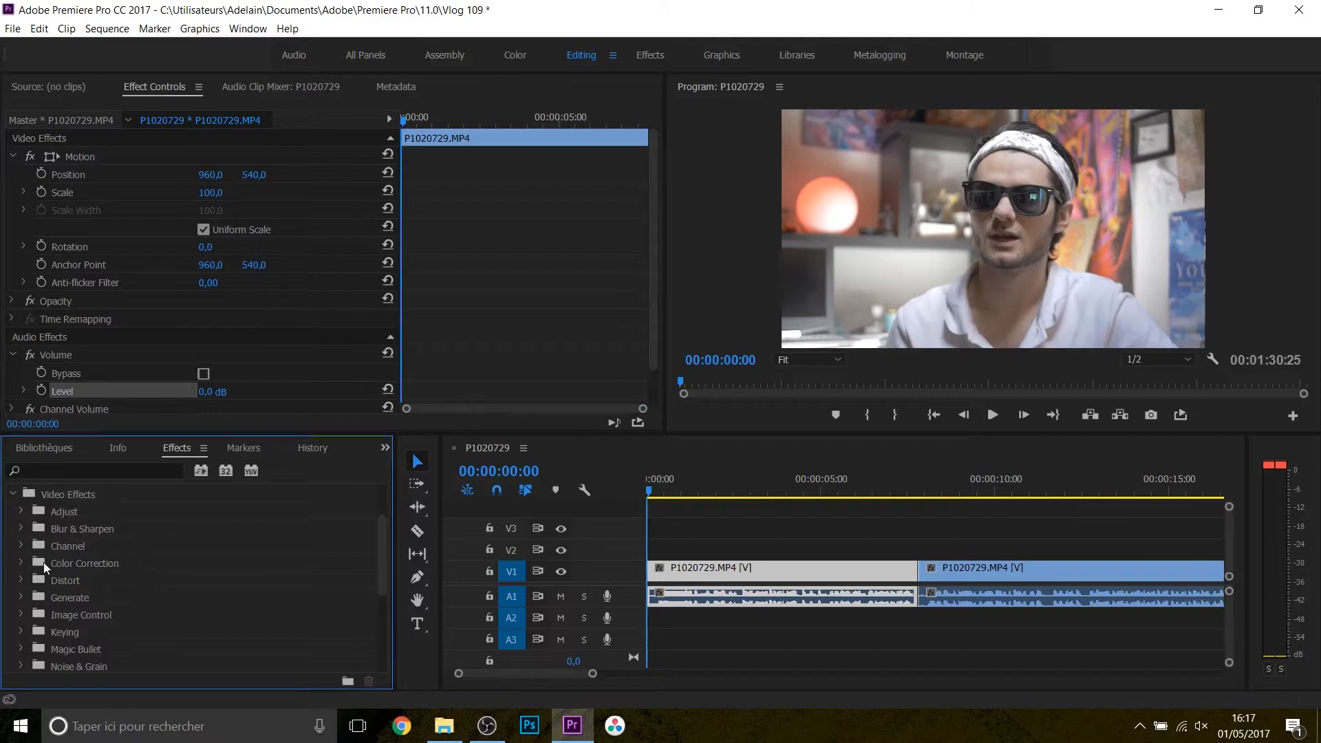
{"action": "left_click", "coordinate": [21, 545]}
{"action": "scroll", "coordinate": [41, 547], "scroll_direction": "down", "scroll_amount": 1}
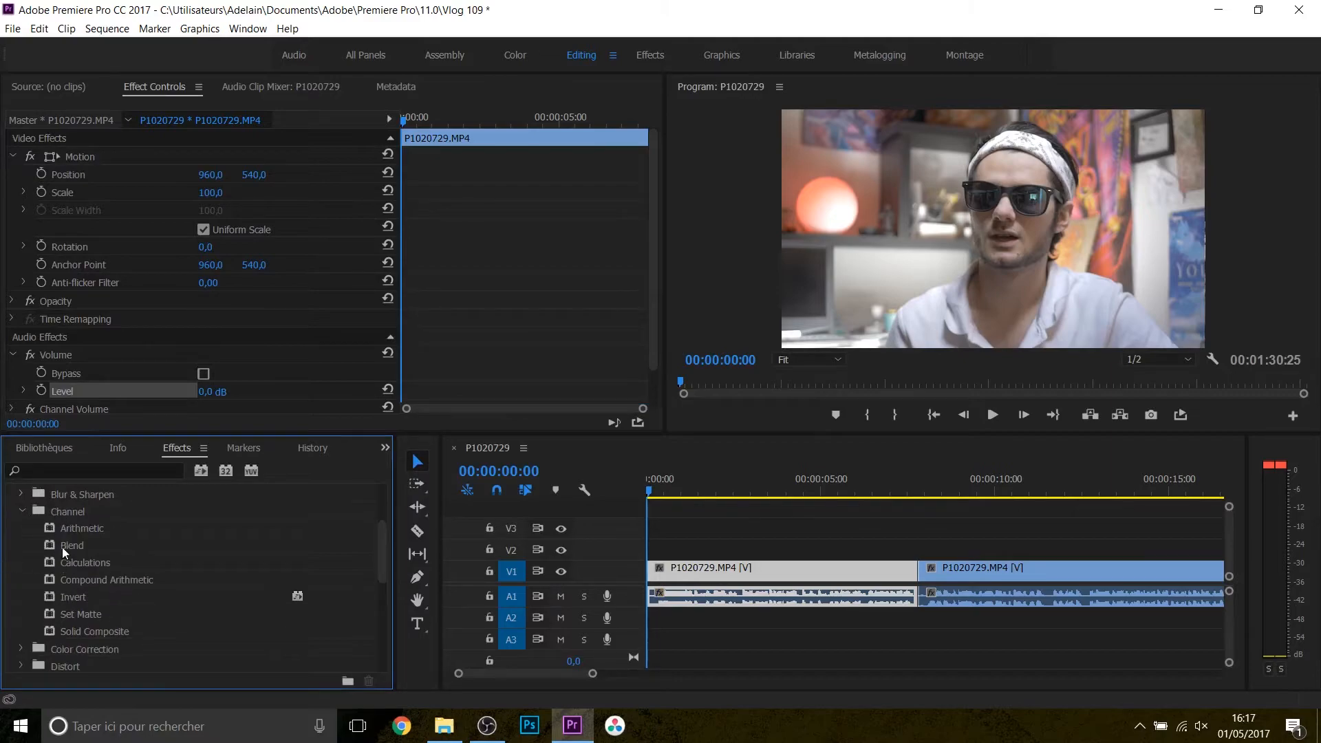
{"action": "left_click_drag", "start_coordinate": [62, 547], "coordinate": [777, 569]}
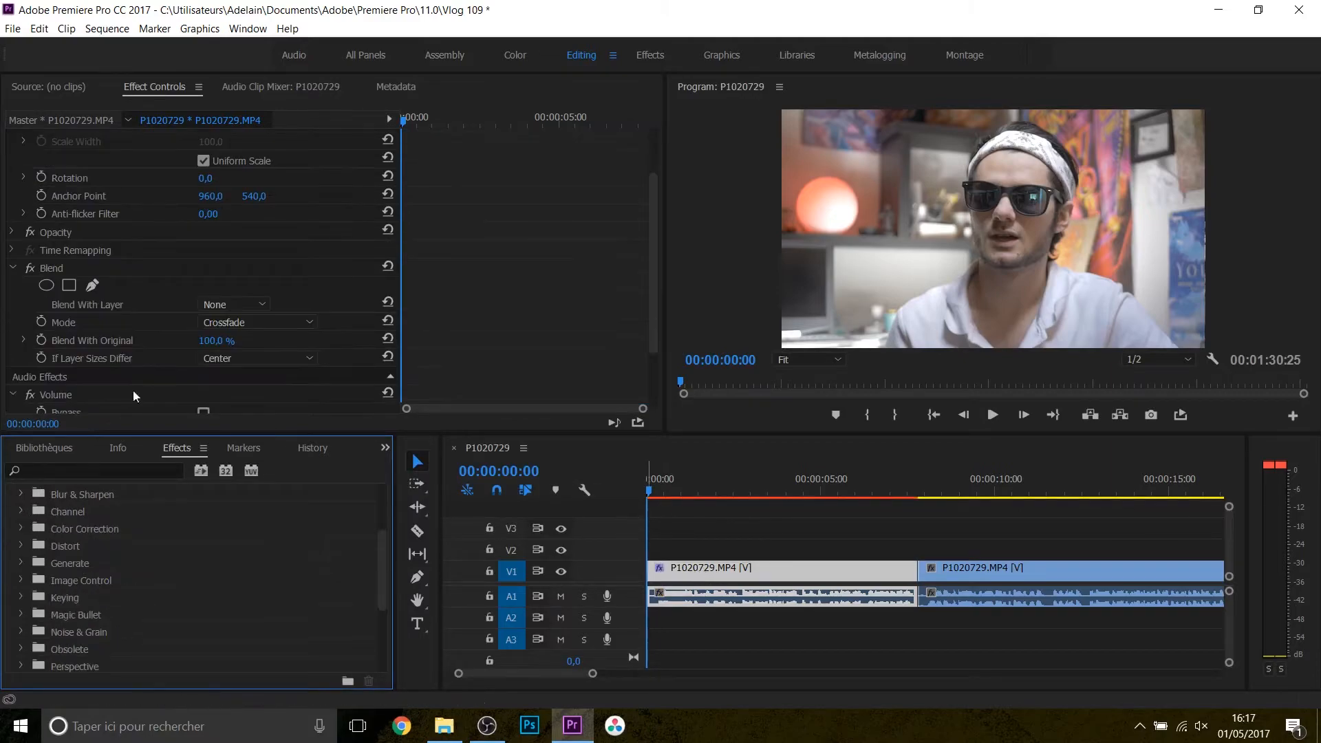
Animate Blend With Original from 0% at the clip's start to 100% at 00:00:01:25
{"action": "left_click_drag", "start_coordinate": [218, 347], "coordinate": [151, 348]}
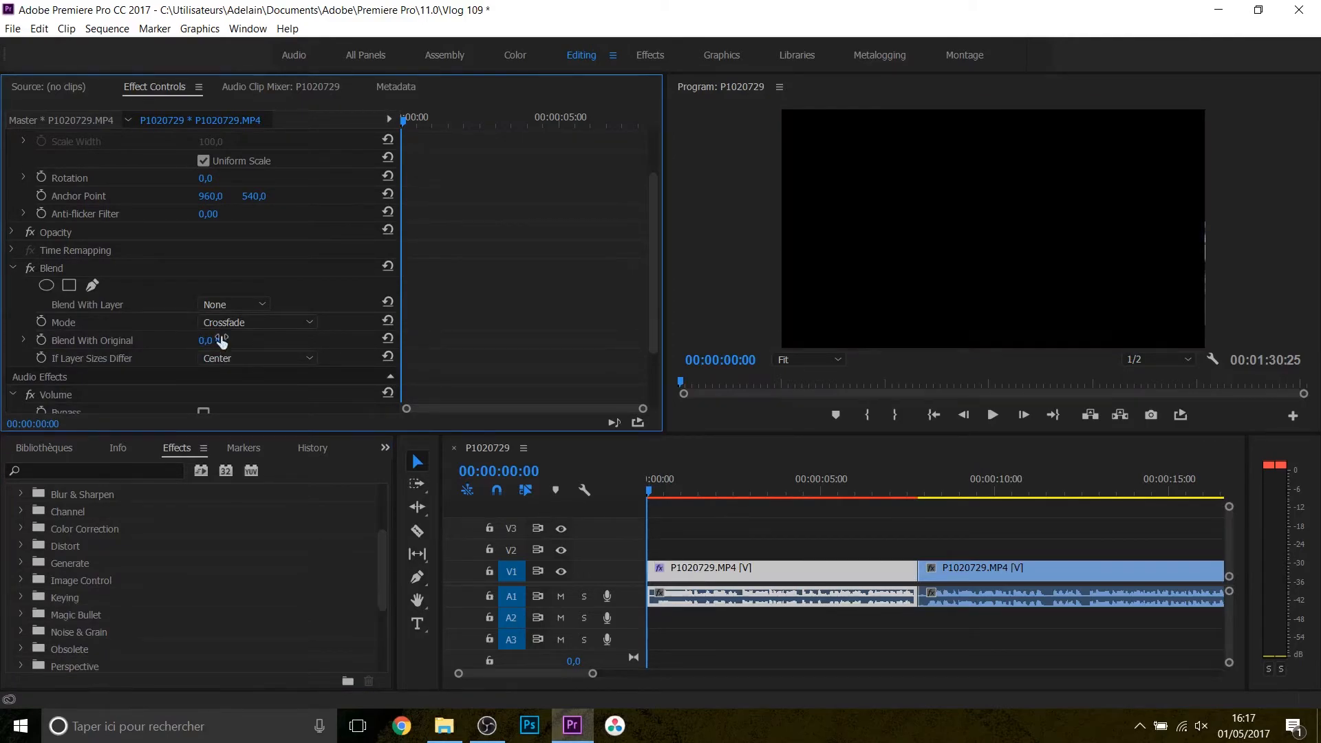
{"action": "left_click", "coordinate": [41, 346]}
{"action": "left_click_drag", "start_coordinate": [652, 492], "coordinate": [701, 494]}
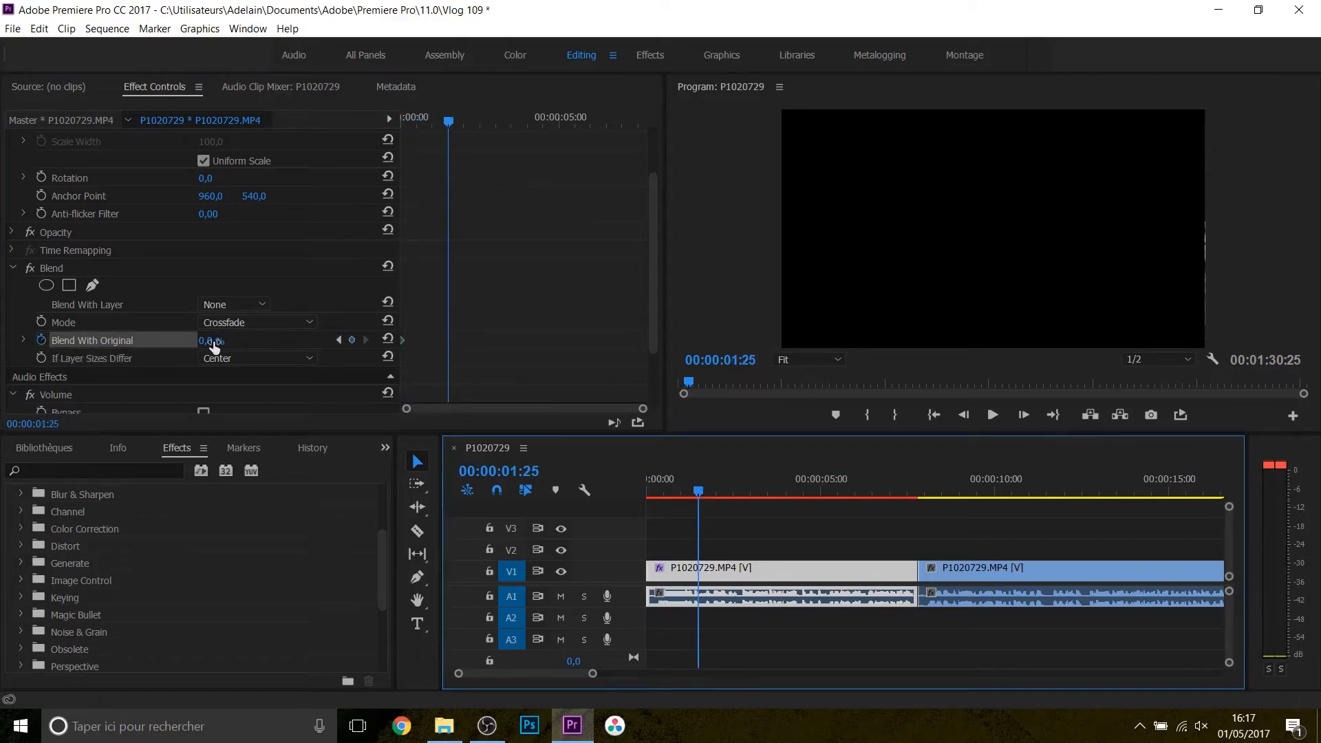
{"action": "left_click_drag", "start_coordinate": [209, 340], "coordinate": [329, 354]}
Play the clip from its start and scrub back over the opening to check the fade from black
{"action": "left_click_drag", "start_coordinate": [451, 122], "coordinate": [408, 123]}
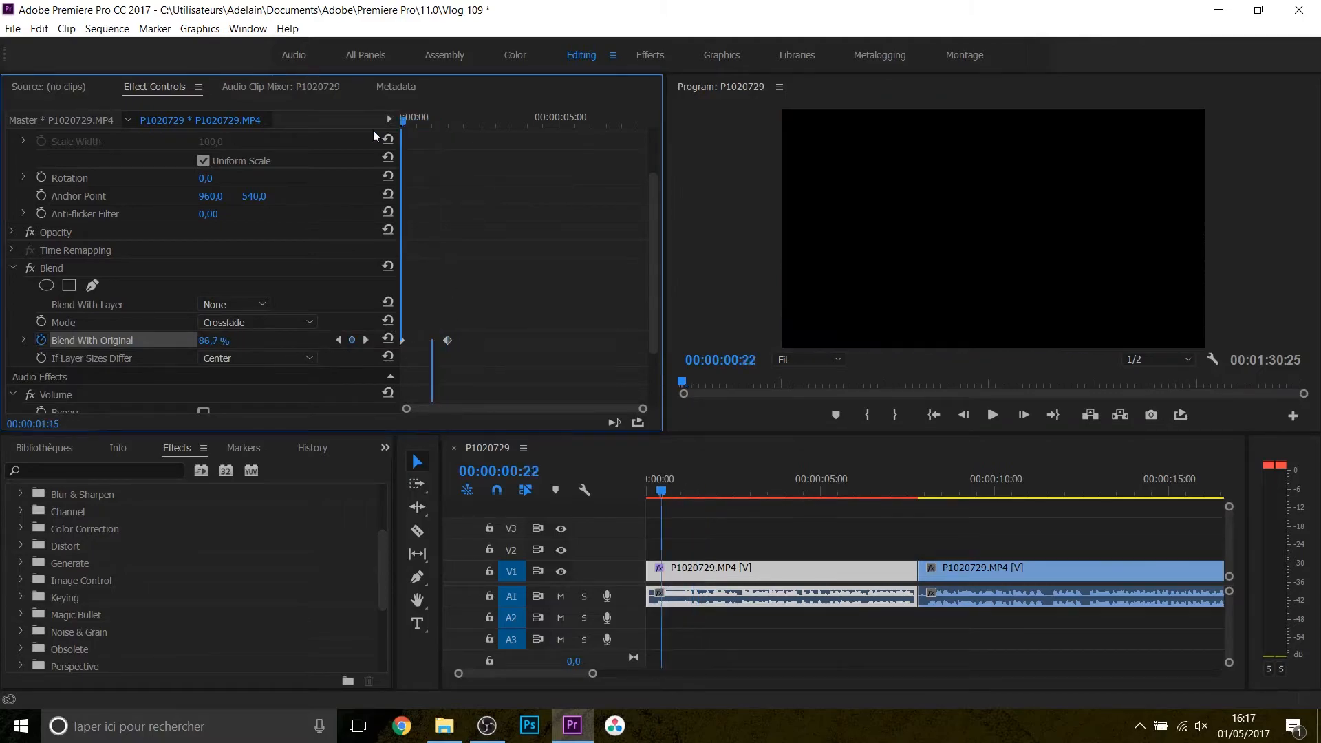
{"action": "left_click", "coordinate": [992, 415]}
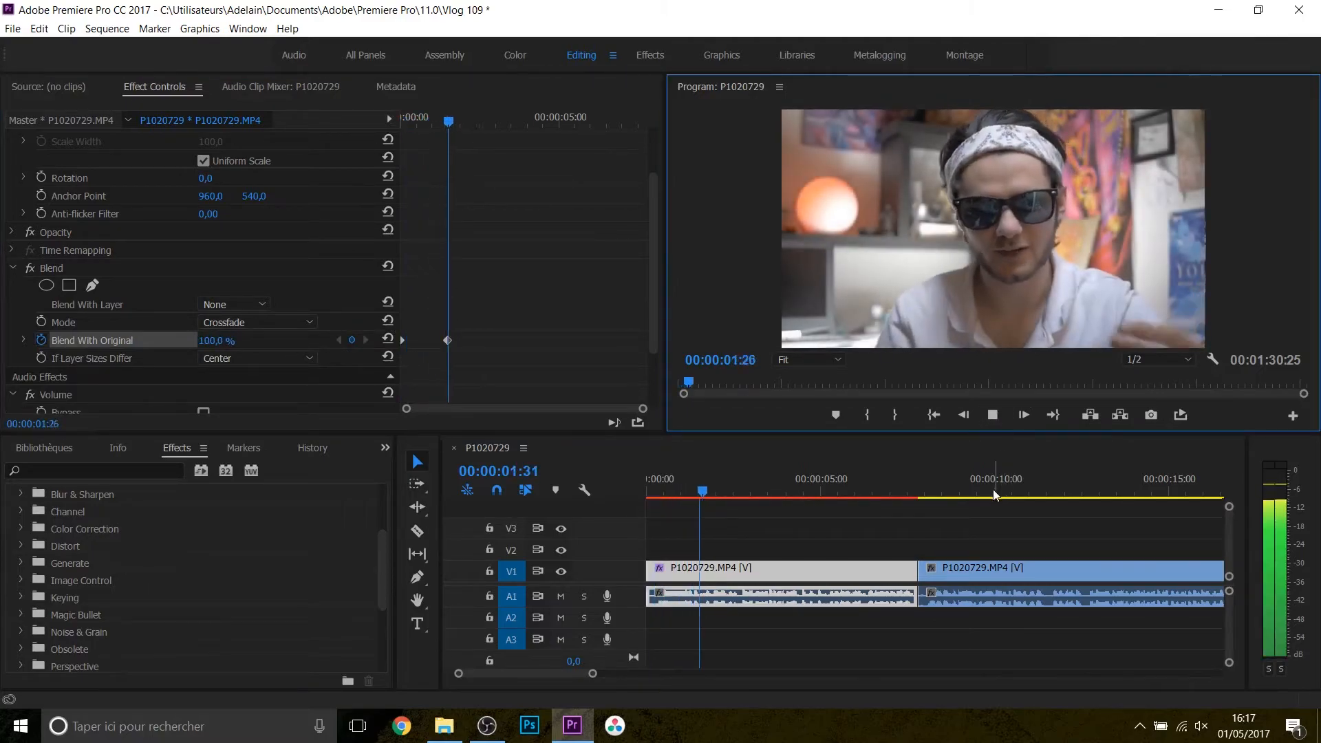
{"action": "left_click", "coordinate": [992, 415]}
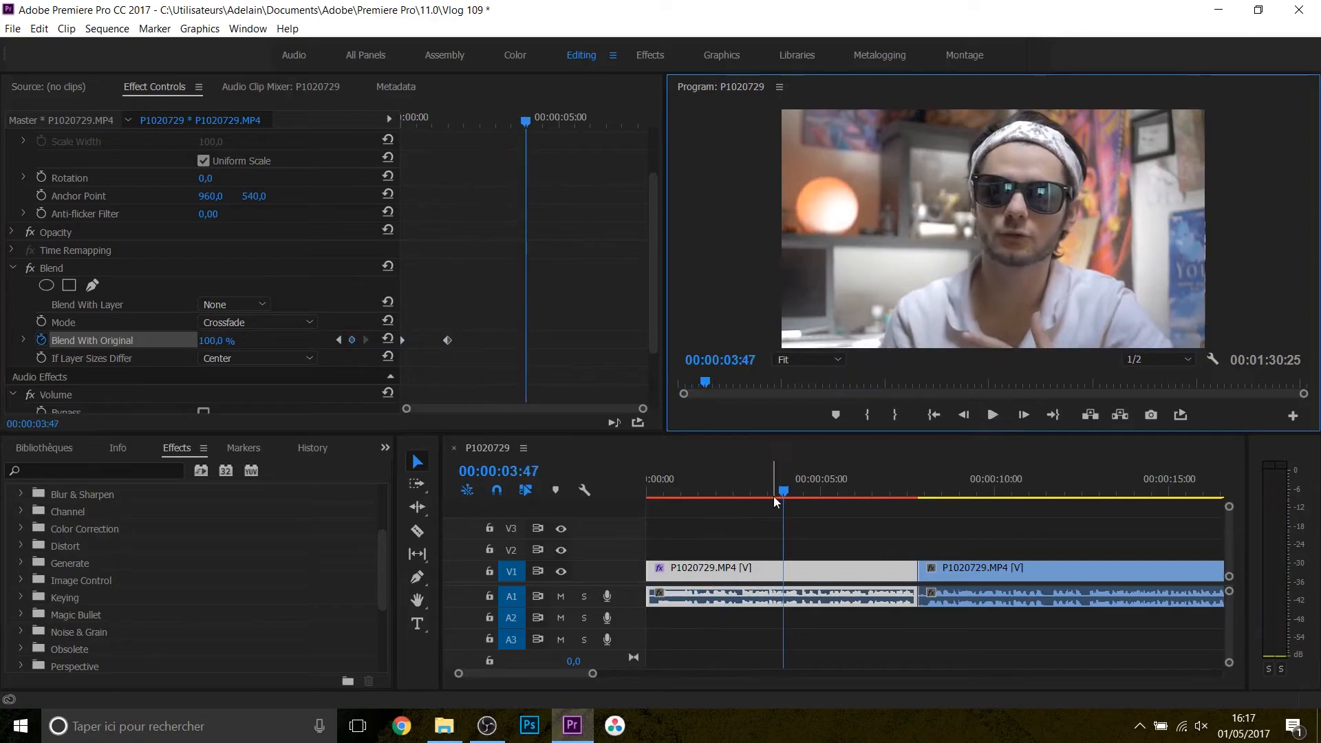
{"action": "left_click_drag", "start_coordinate": [773, 496], "coordinate": [662, 489]}
{"action": "left_click_drag", "start_coordinate": [741, 485], "coordinate": [668, 497]}
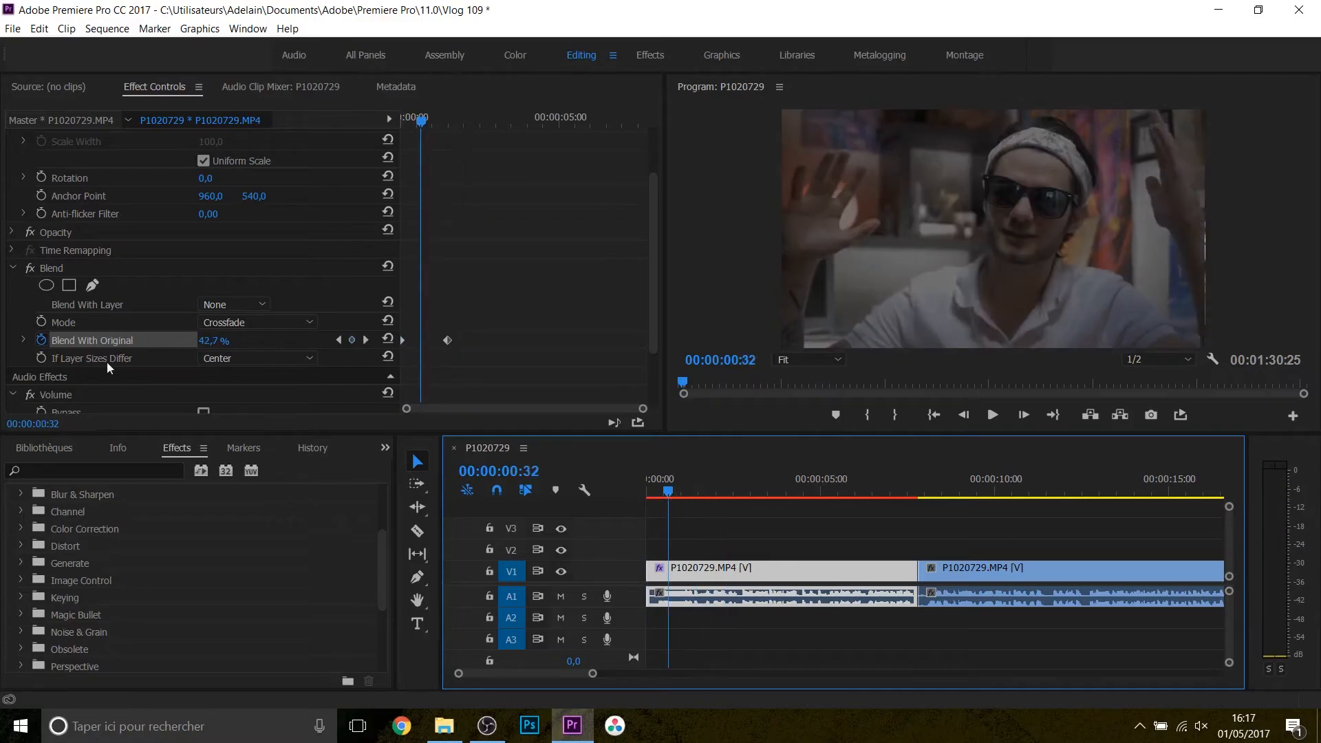
Delete the Blend effect from the first clip
{"action": "left_click", "coordinate": [69, 271]}
{"action": "key", "text": "Delete"}
{"action": "scroll", "coordinate": [53, 222], "scroll_direction": "up", "scroll_amount": 2}
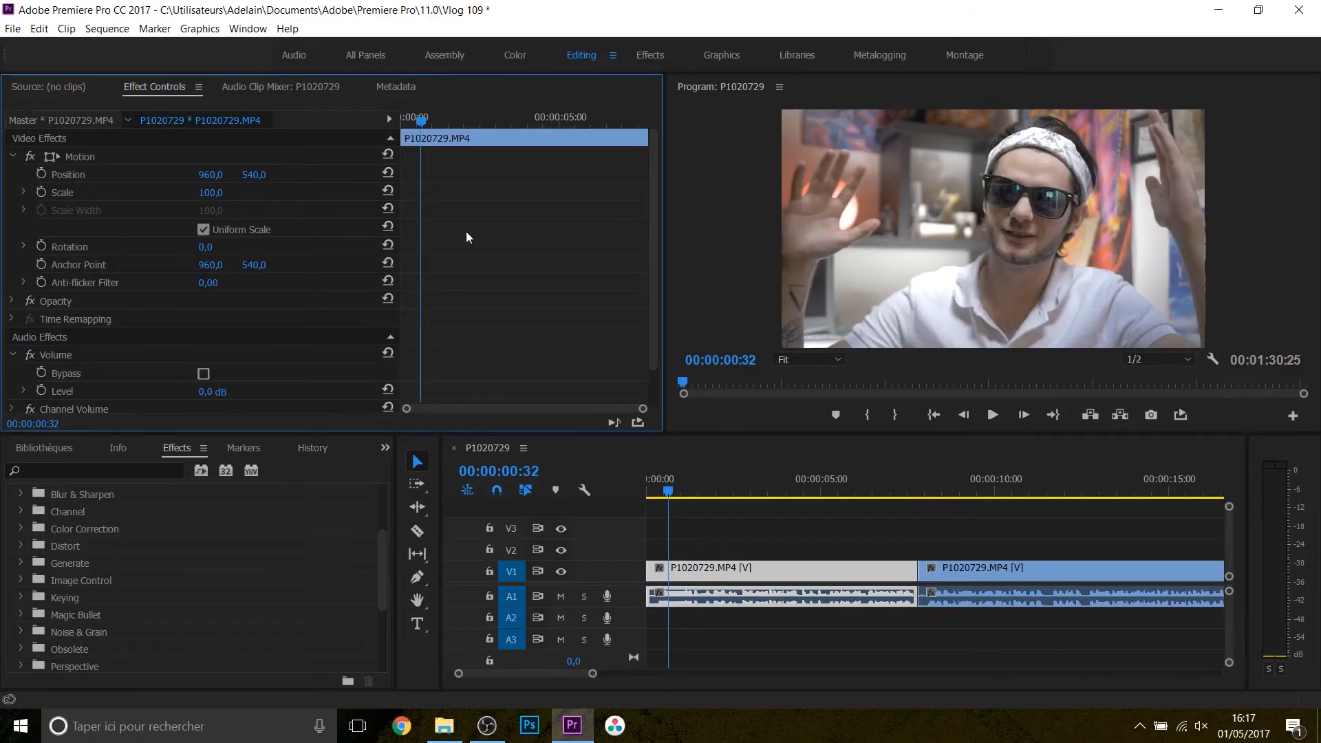
Turn on Position and Scale animation at 00:00:00:32 and add keyframes for both with unchanged values at 00:00:03:35
{"action": "left_click", "coordinate": [40, 192]}
{"action": "left_click", "coordinate": [44, 174]}
{"action": "left_click_drag", "start_coordinate": [422, 121], "coordinate": [521, 136]}
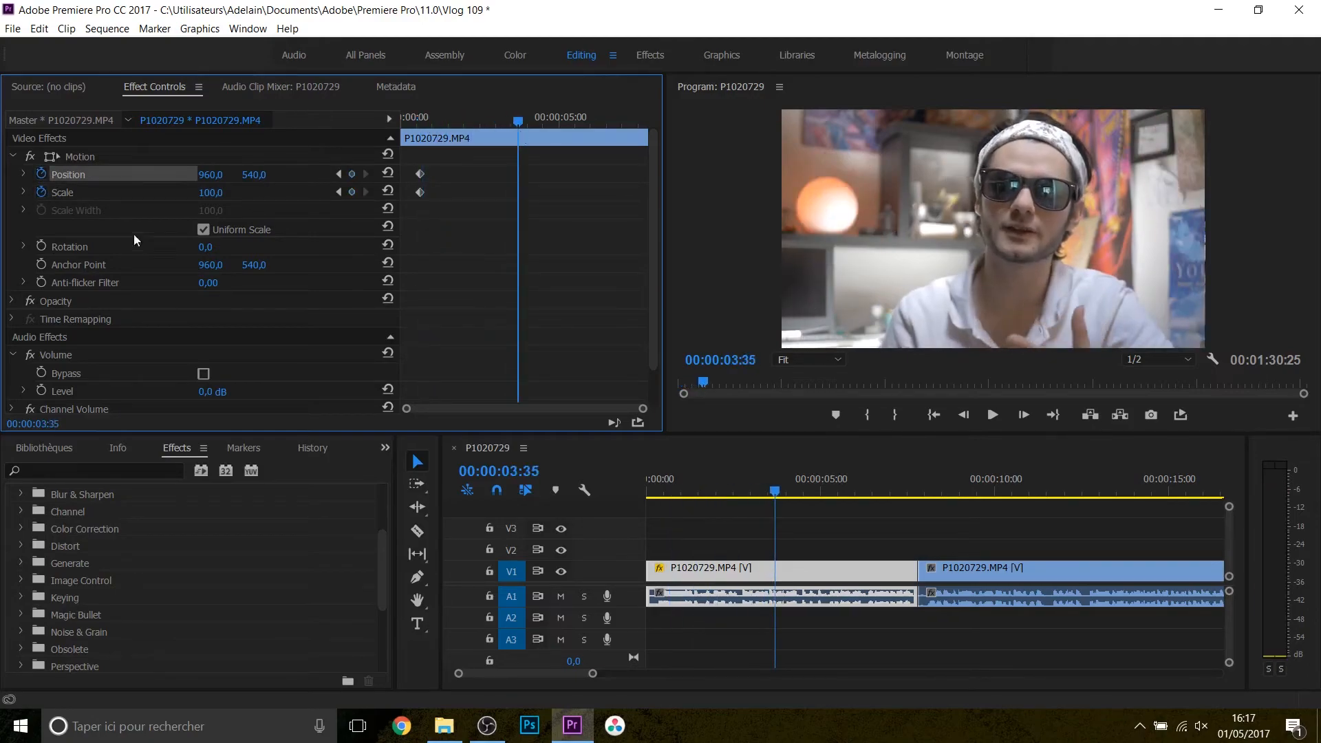
{"action": "left_click", "coordinate": [352, 192]}
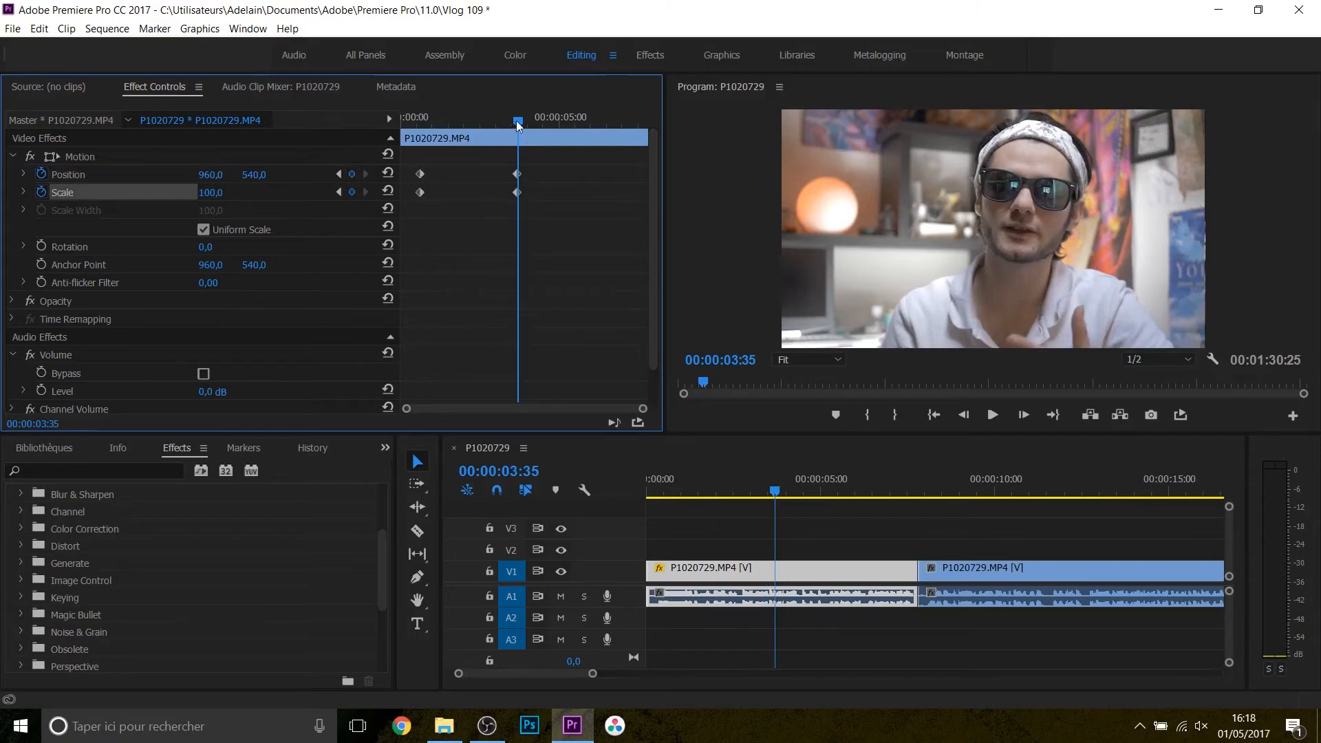
Add a Position keyframe at 00:00:05:07 with the values 1029, 391
{"action": "left_click_drag", "start_coordinate": [518, 123], "coordinate": [563, 121]}
{"action": "left_click_drag", "start_coordinate": [254, 174], "coordinate": [326, 171]}
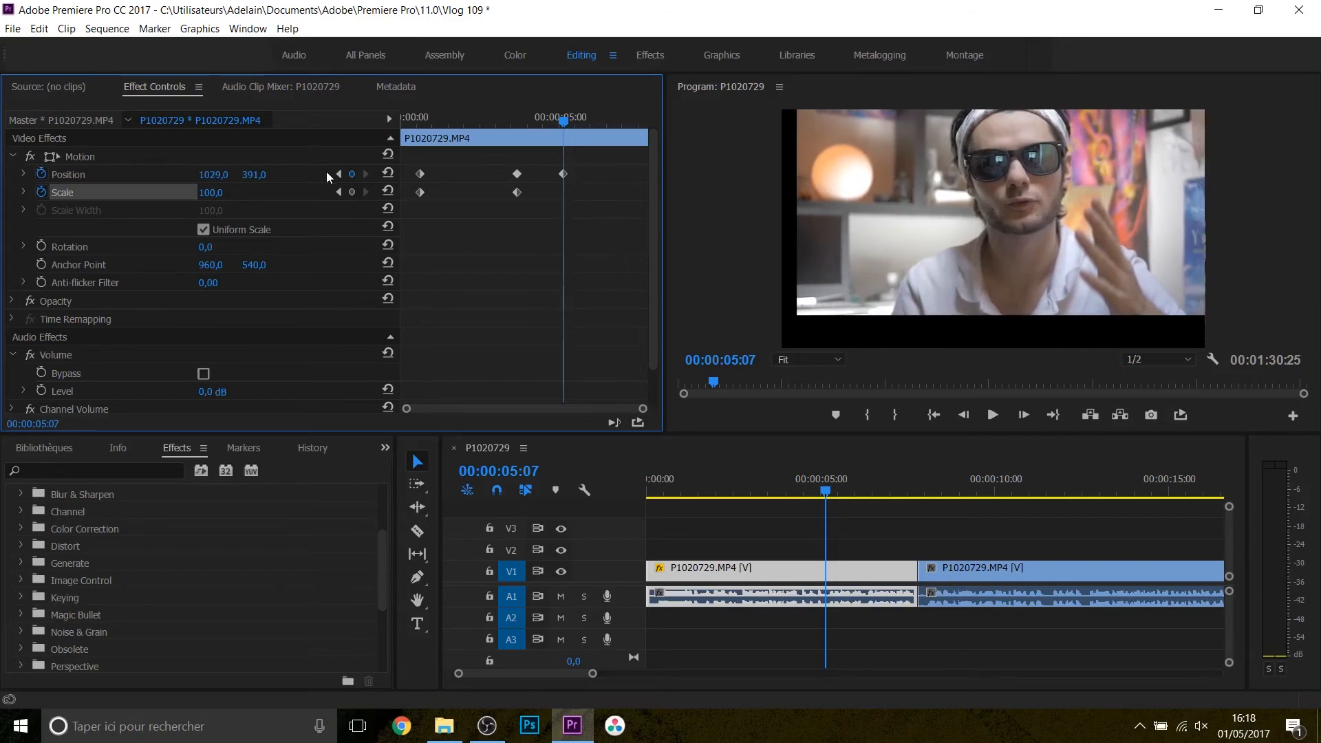